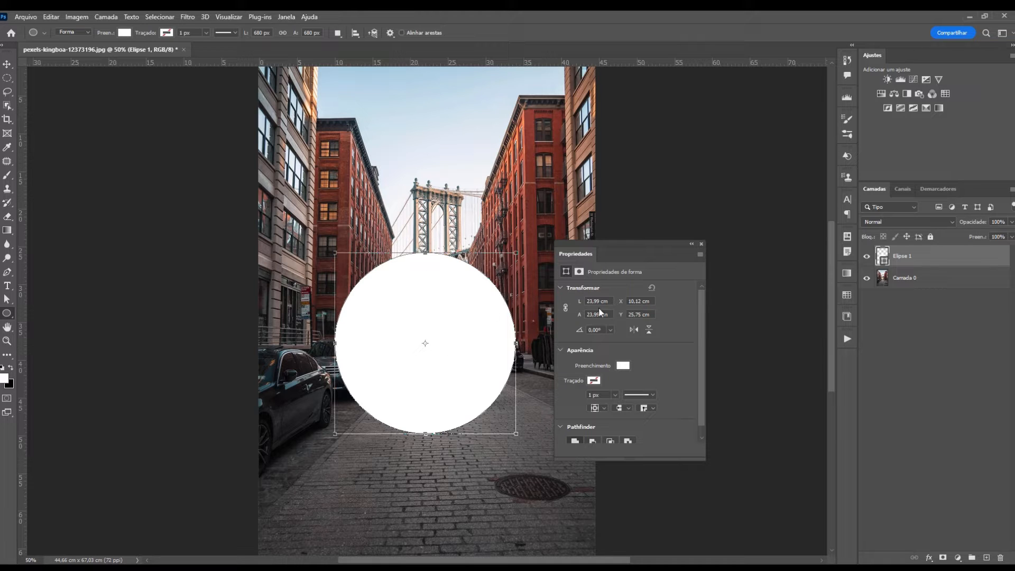
Close the Properties panel, keep the circle's Fill swatch white, and refit the view
{"action": "left_click", "coordinate": [701, 244]}
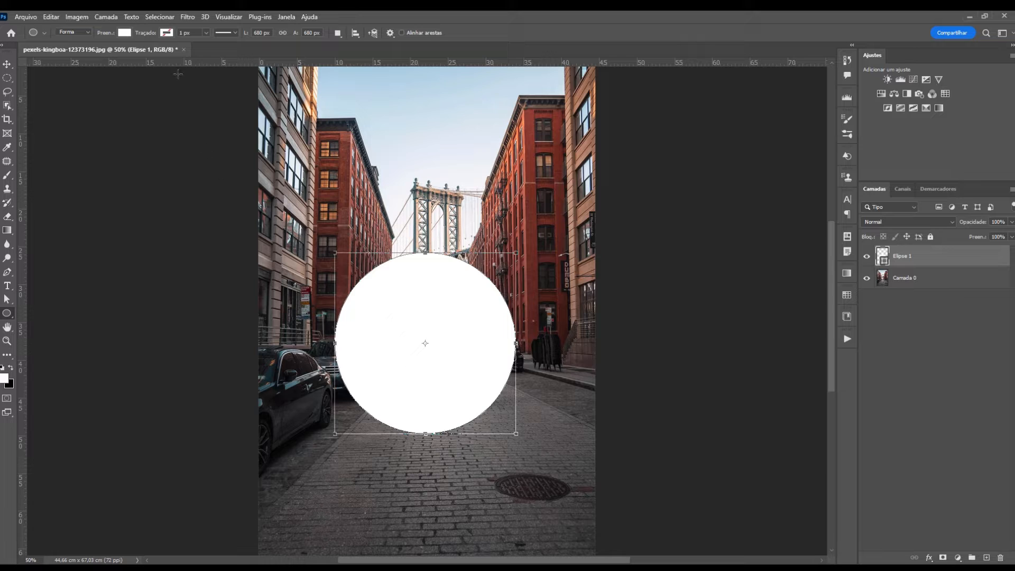
{"action": "left_click", "coordinate": [125, 34]}
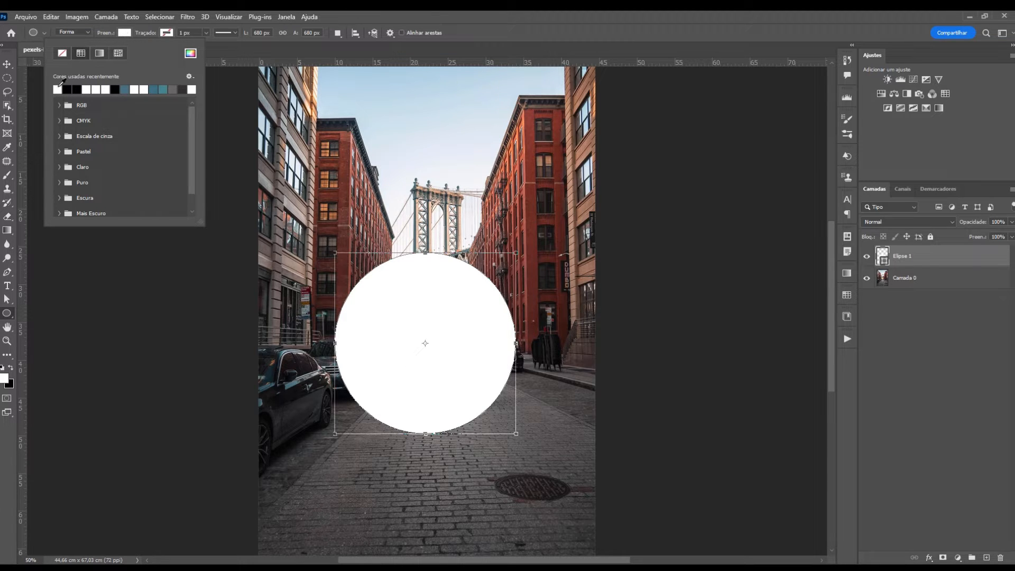
{"action": "left_click", "coordinate": [444, 17]}
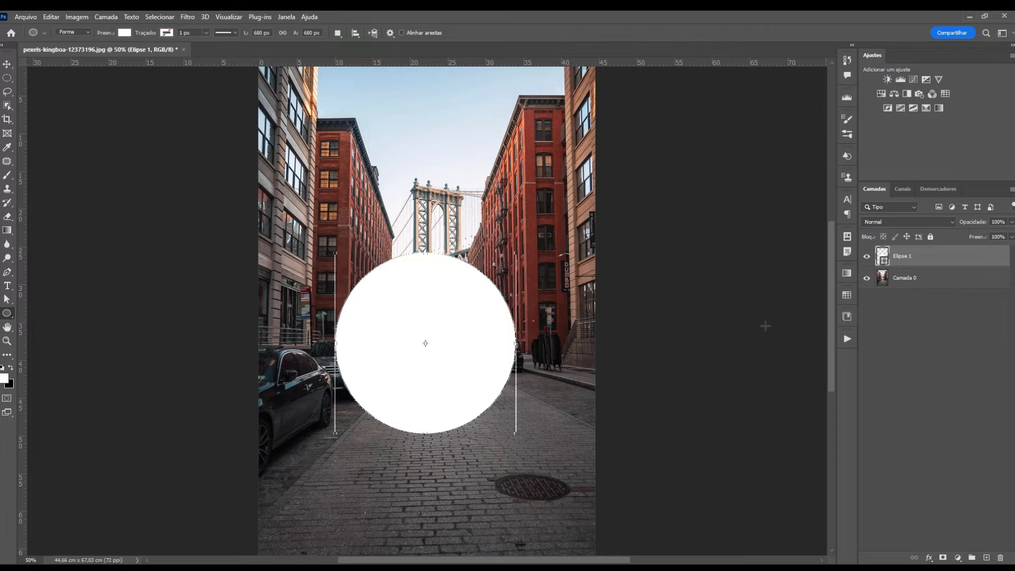
{"action": "key", "text": "ctrl+minus"}
{"action": "key", "text": "ctrl+plus"}
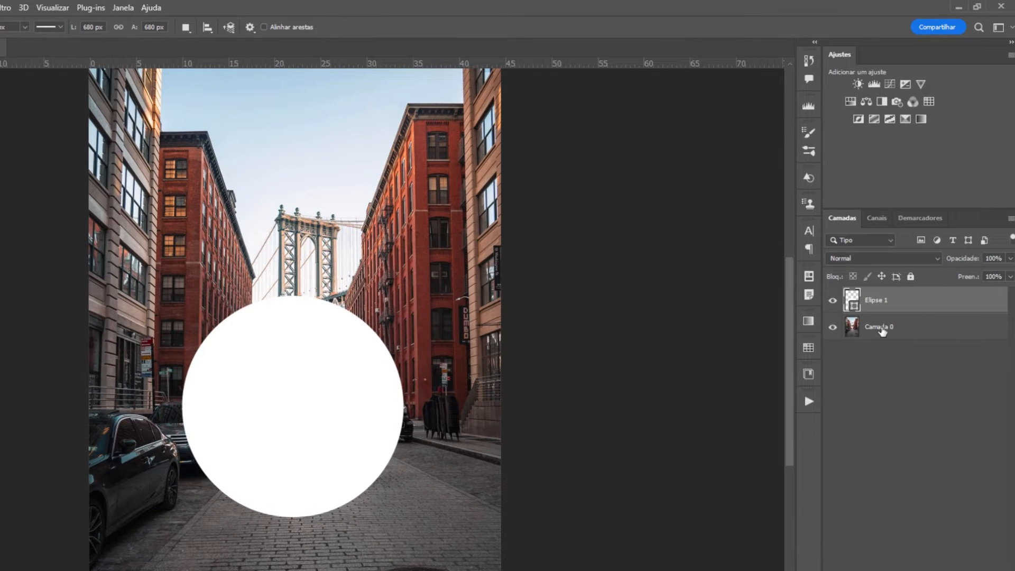
Duplicate Camada 0 and move the copy to the top of the layer stack
{"action": "left_click", "coordinate": [882, 331]}
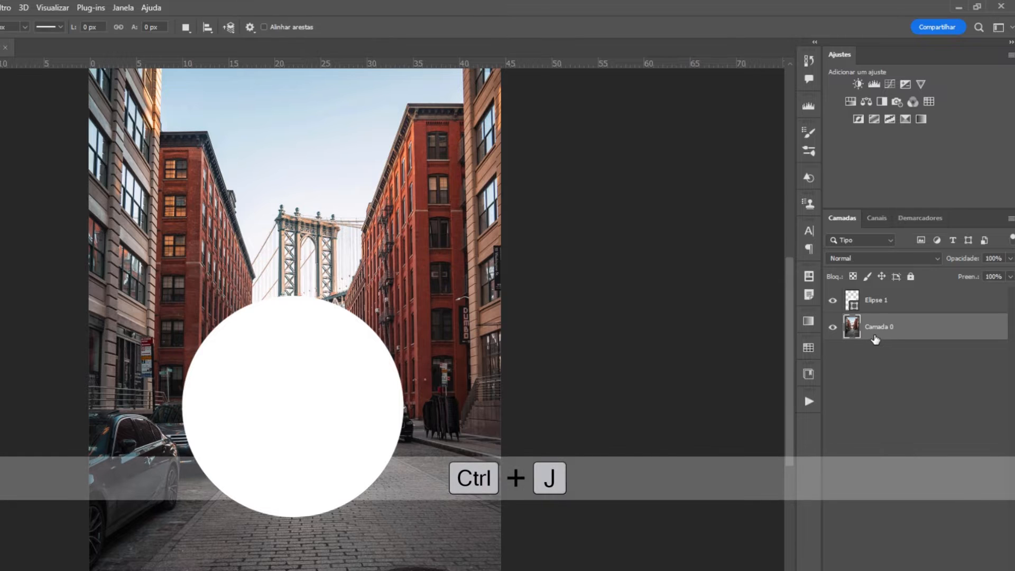
{"action": "key", "text": "ctrl+j"}
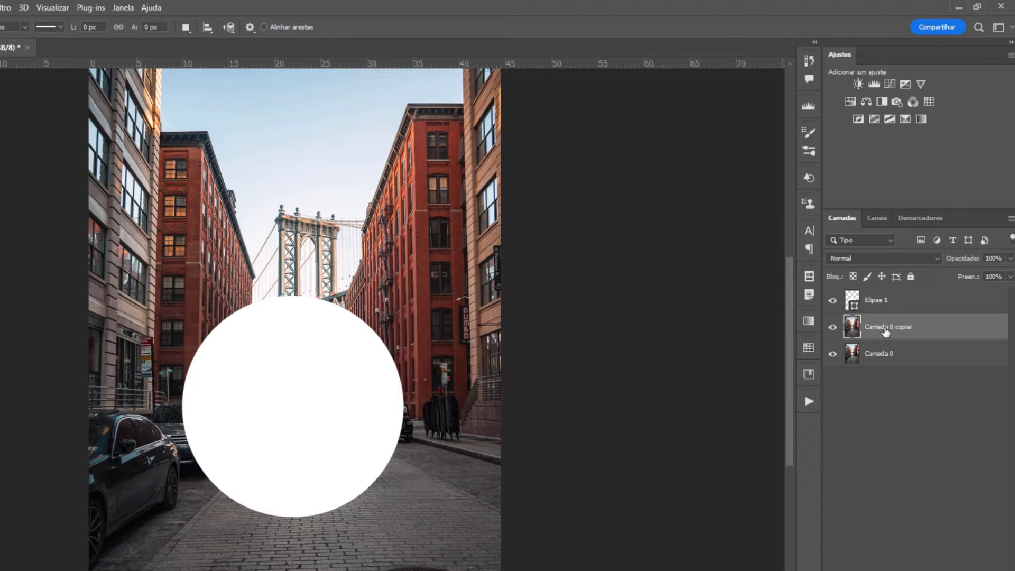
{"action": "left_click_drag", "start_coordinate": [887, 332], "coordinate": [893, 298]}
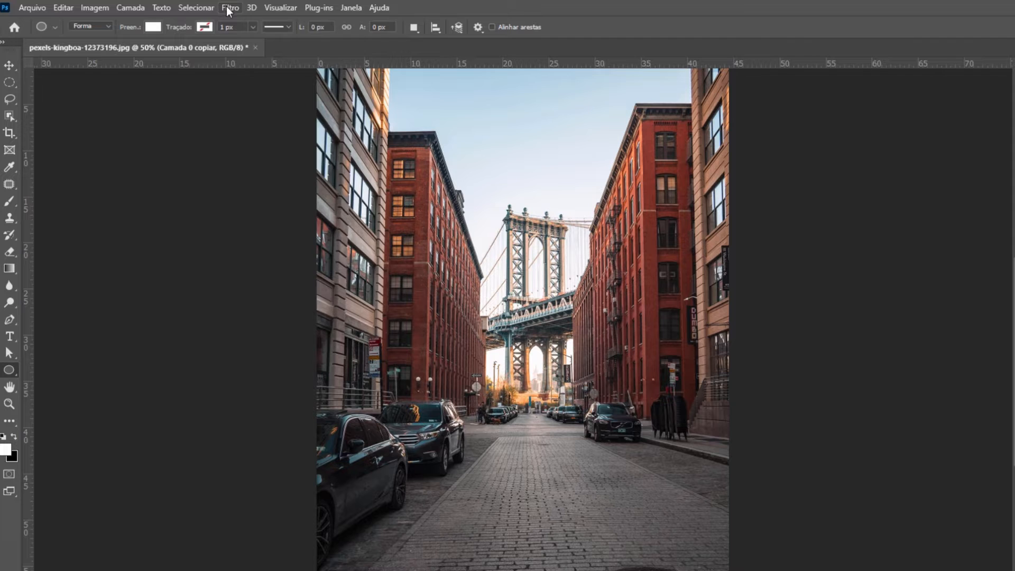
Apply Esferização at 100% to the photo copy, then reapply it for a stronger bulge
{"action": "left_click", "coordinate": [228, 8]}
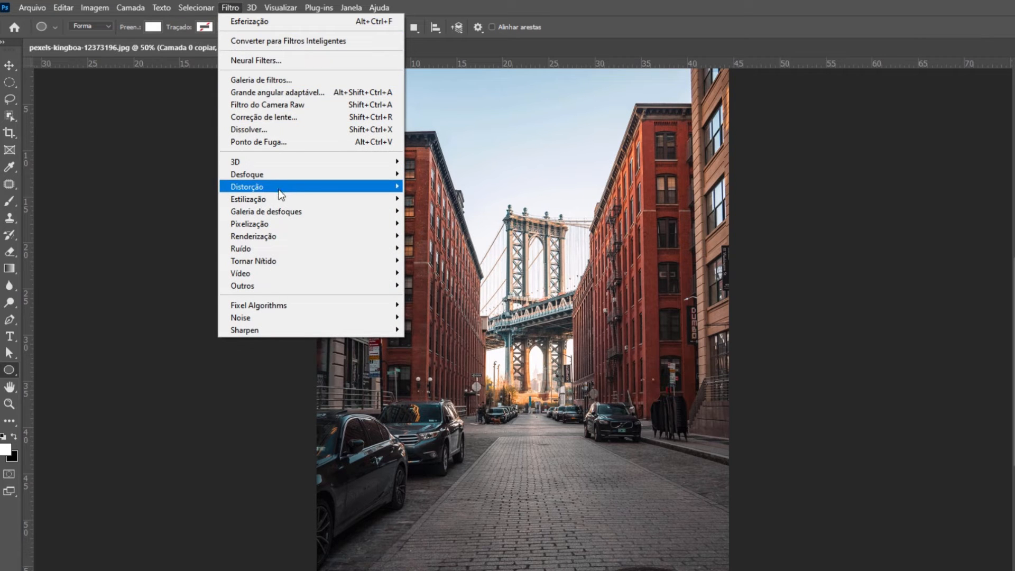
{"action": "mouse_move", "coordinate": [280, 187]}
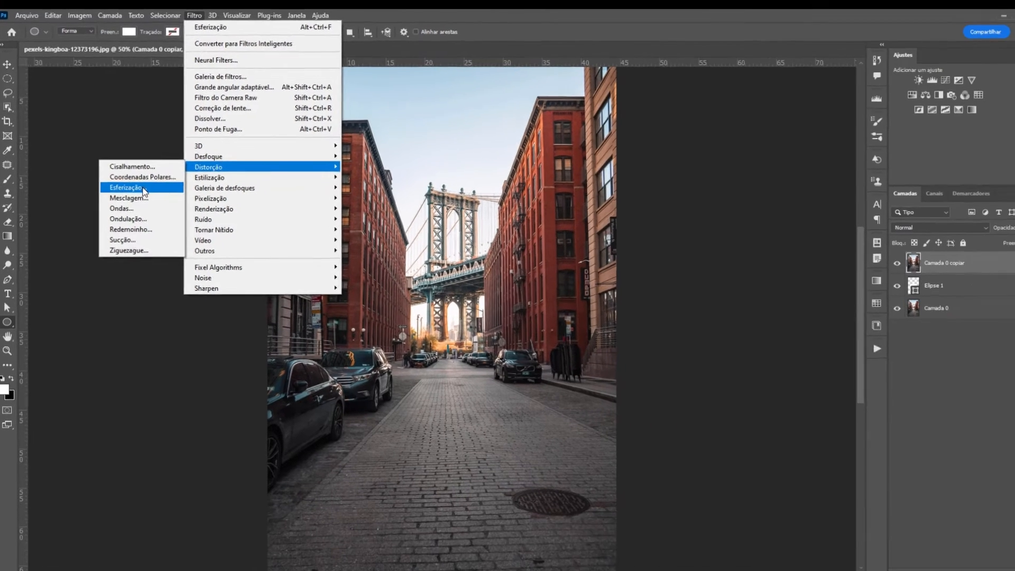
{"action": "left_click", "coordinate": [141, 188]}
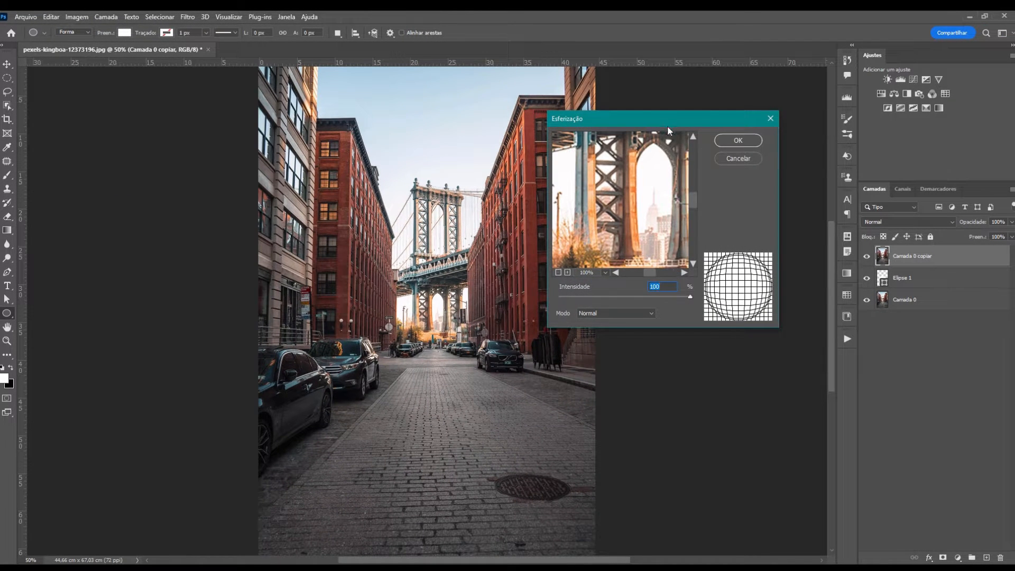
{"action": "left_click_drag", "start_coordinate": [667, 126], "coordinate": [673, 155]}
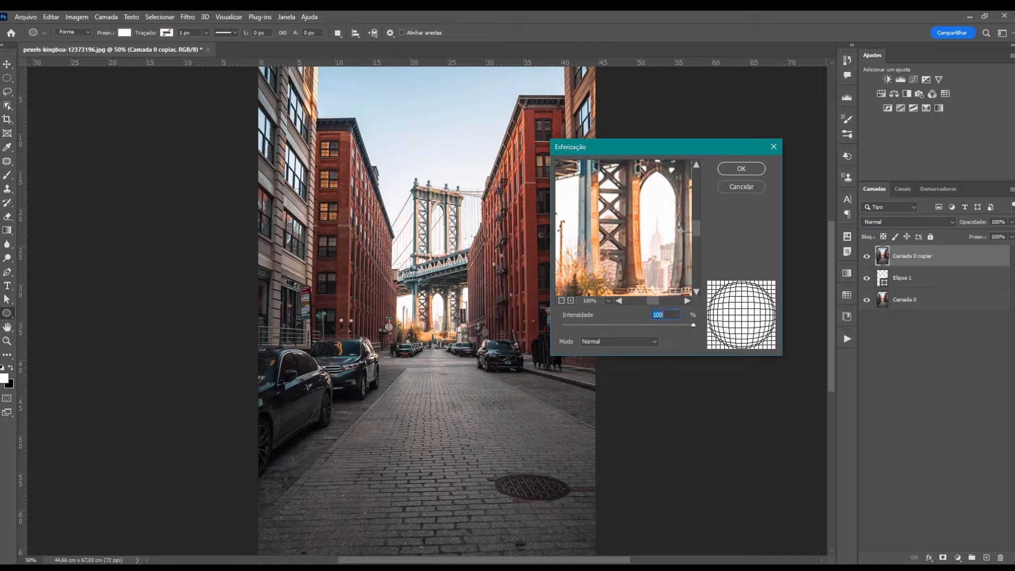
{"action": "left_click", "coordinate": [740, 169]}
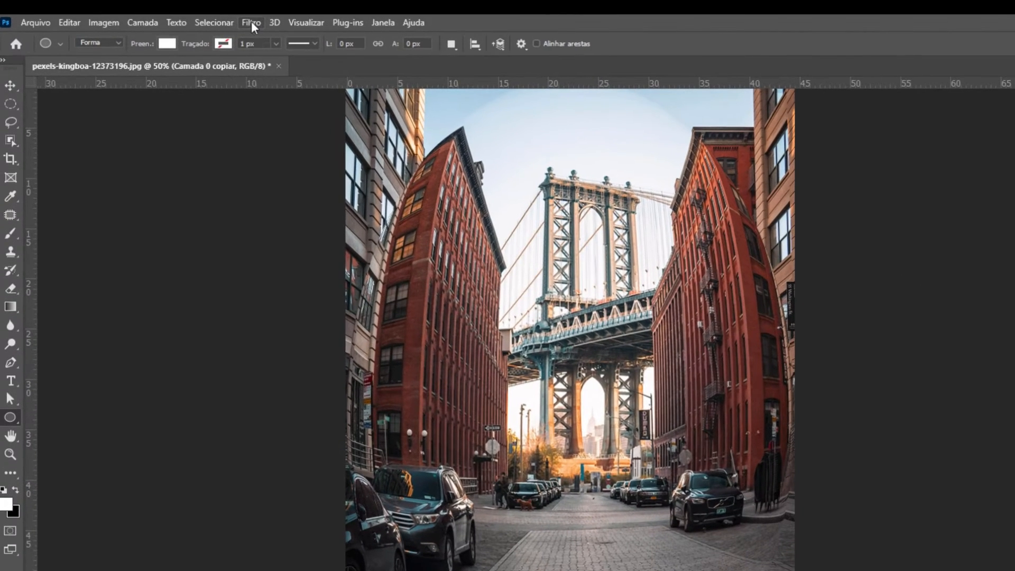
{"action": "left_click", "coordinate": [187, 16]}
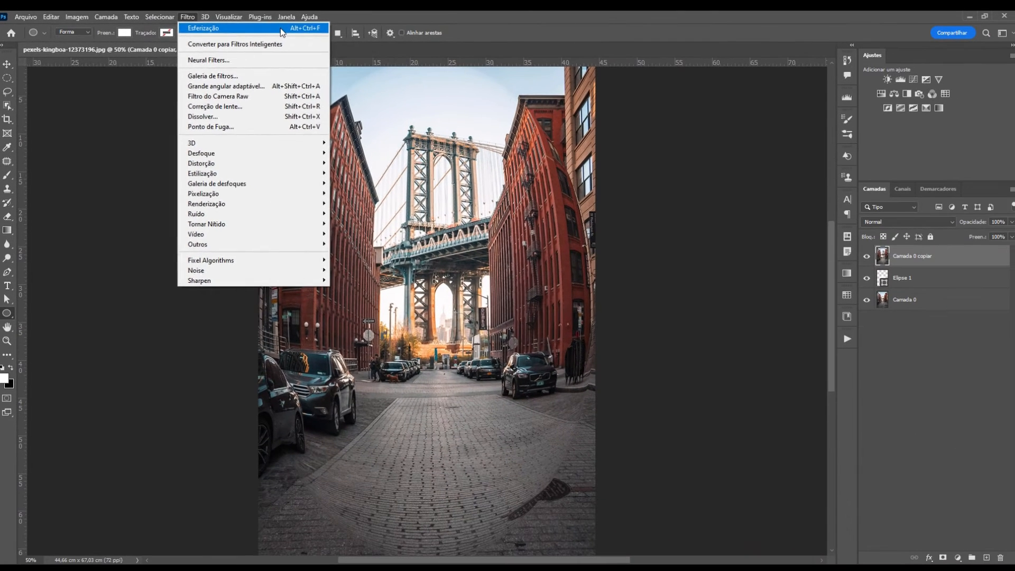
{"action": "left_click", "coordinate": [281, 29]}
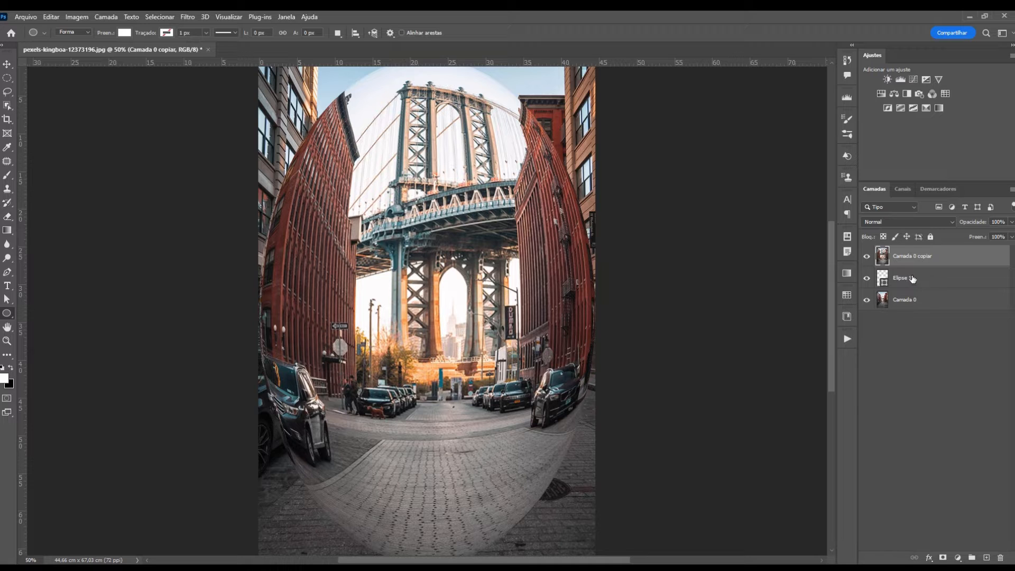
Hide the spherized copy, select Elipse 1, and turn the rulers back on
{"action": "left_click", "coordinate": [866, 259]}
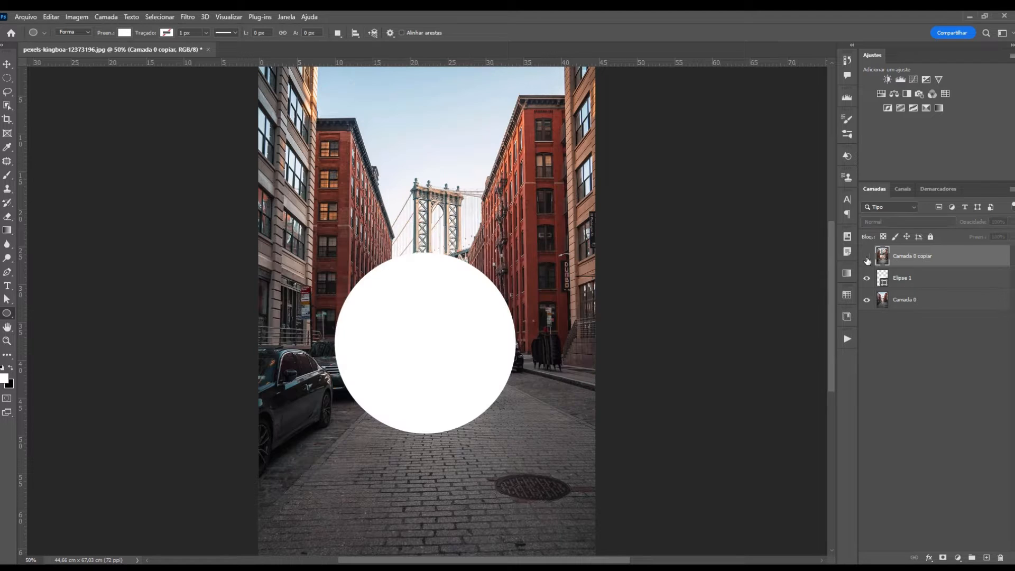
{"action": "left_click", "coordinate": [910, 280]}
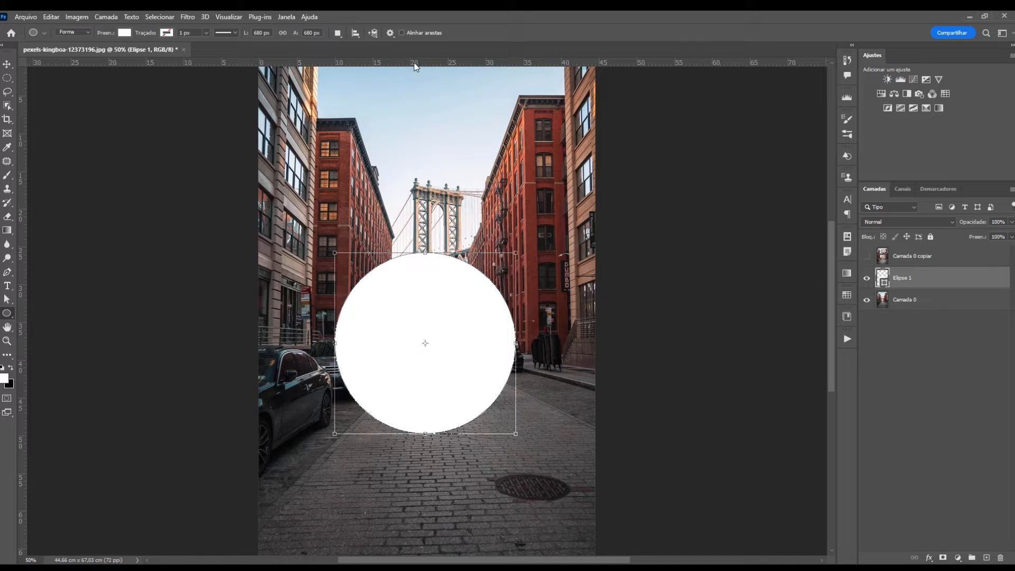
{"action": "key", "text": "ctrl+r"}
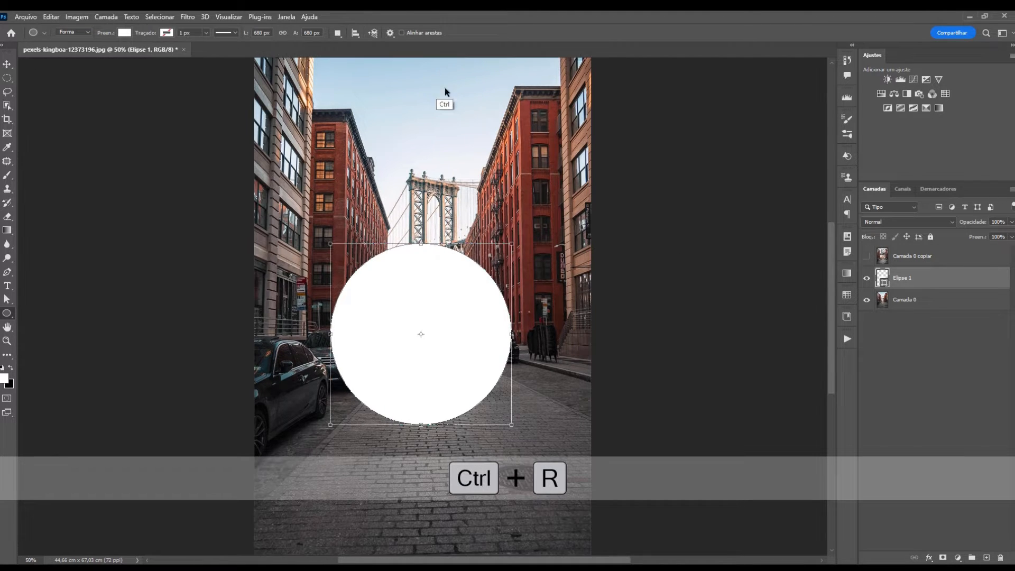
{"action": "key", "text": "ctrl+r"}
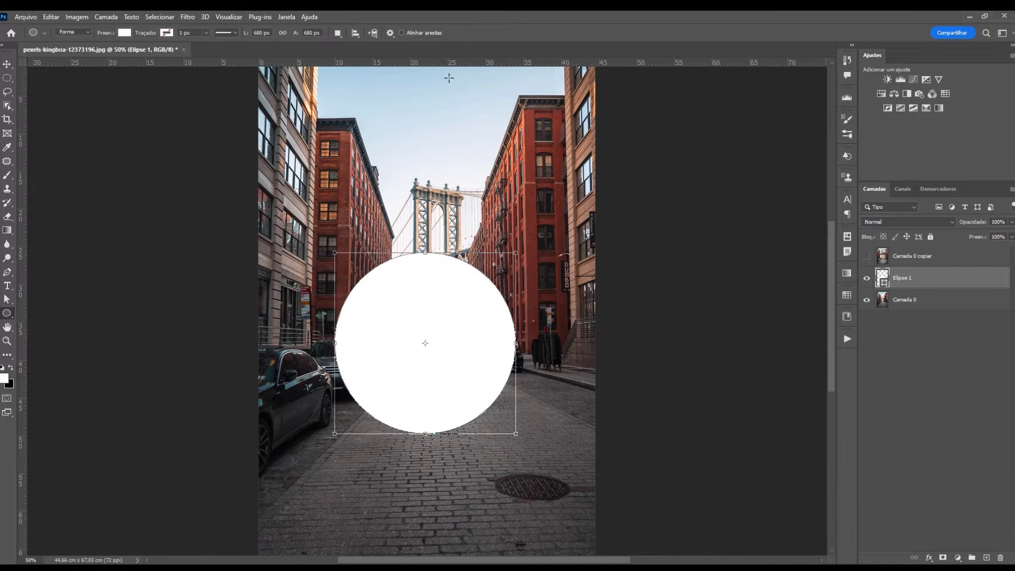
Drag guides to the circle's top, bottom, left and right edges, then reselect the visible copy
{"action": "left_click_drag", "start_coordinate": [447, 64], "coordinate": [429, 252]}
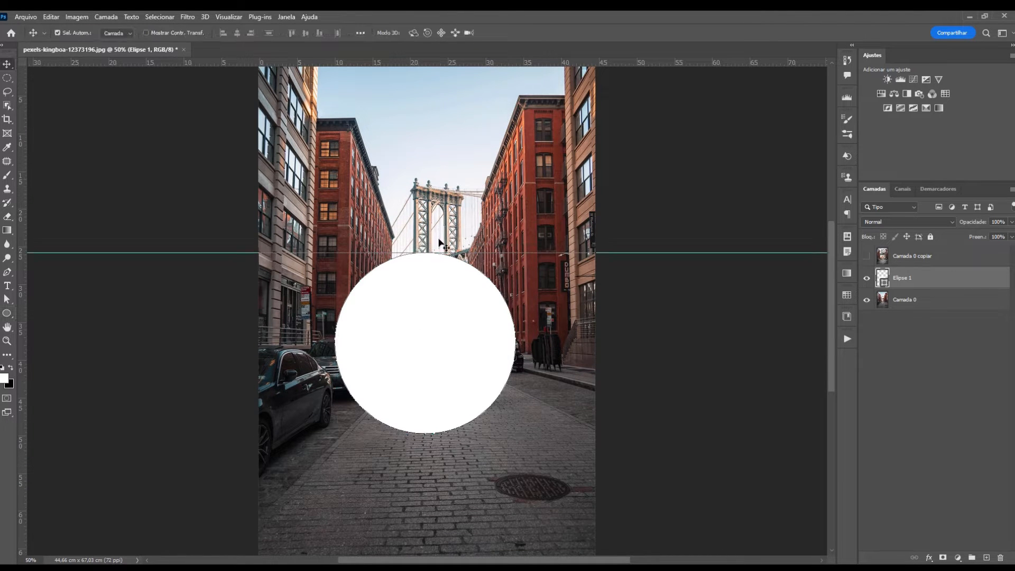
{"action": "left_click_drag", "start_coordinate": [433, 108], "coordinate": [427, 433]}
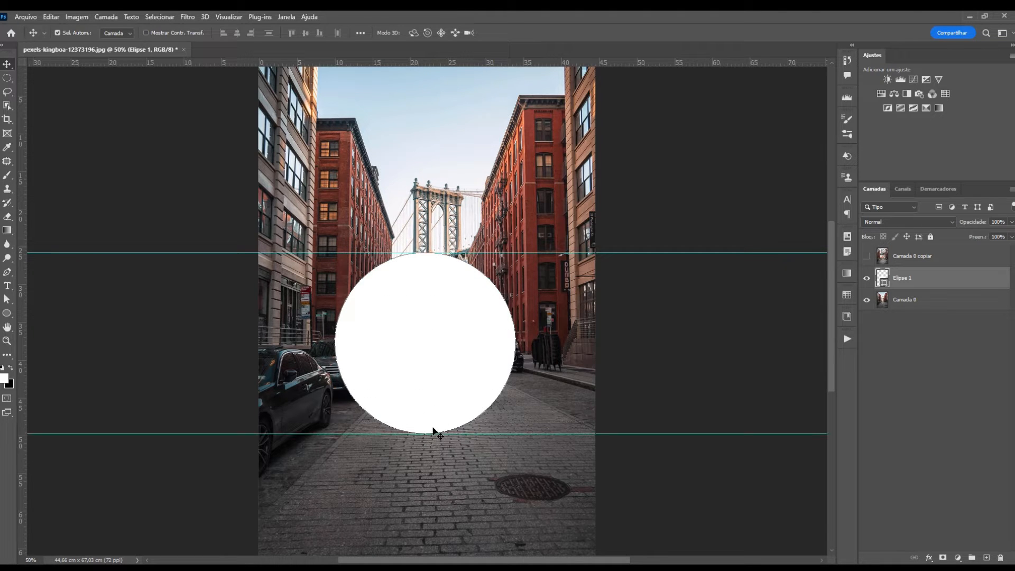
{"action": "left_click_drag", "start_coordinate": [24, 284], "coordinate": [335, 299]}
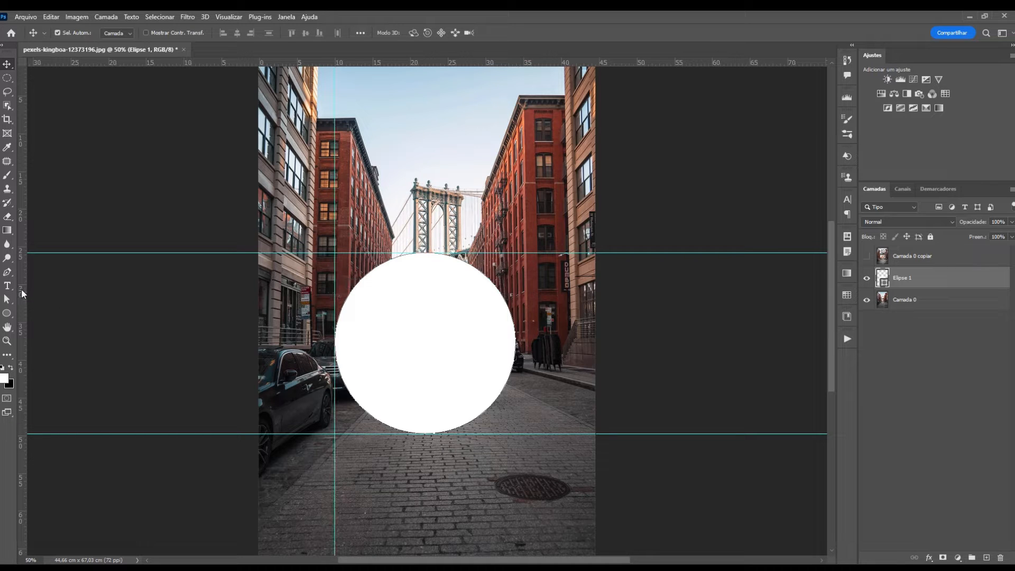
{"action": "left_click_drag", "start_coordinate": [22, 293], "coordinate": [516, 341]}
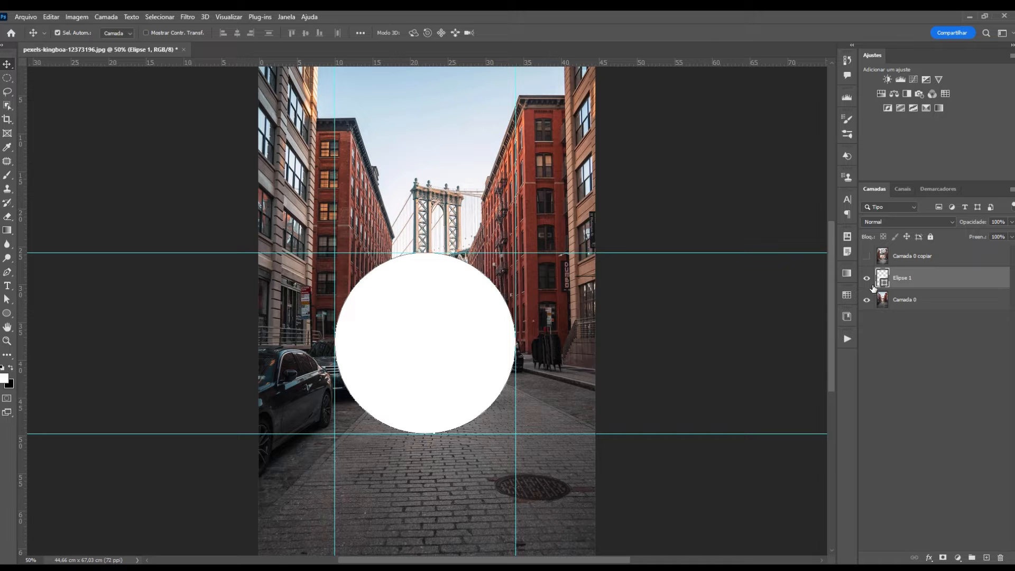
{"action": "left_click", "coordinate": [866, 256]}
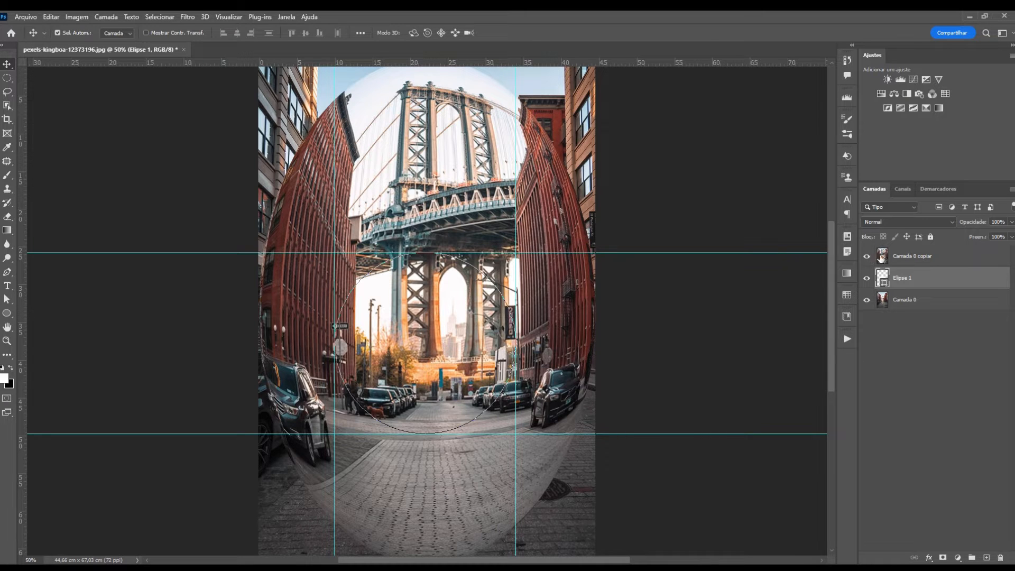
{"action": "left_click", "coordinate": [906, 259]}
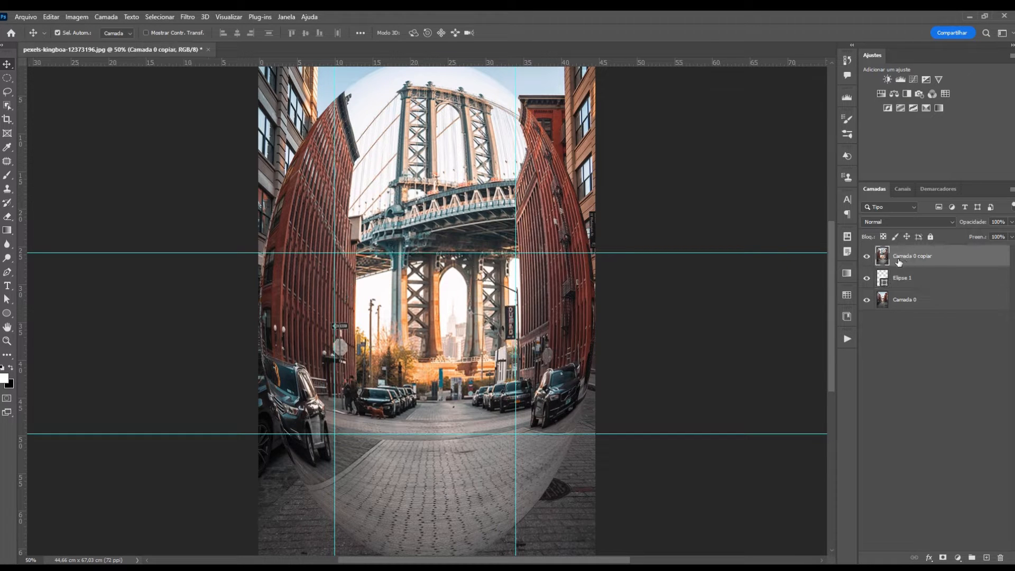
Free-transform the spherized copy down to fit within the four guides, then hide the guides
{"action": "key", "text": "ctrl+t"}
{"action": "key", "text": "ctrl+minus"}
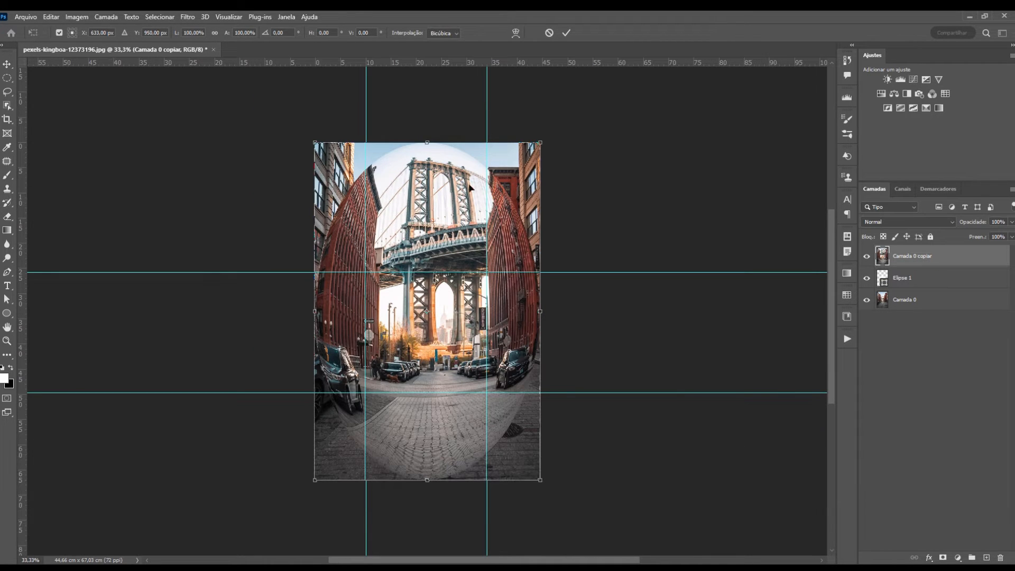
{"action": "left_click_drag", "start_coordinate": [427, 143], "coordinate": [429, 273]}
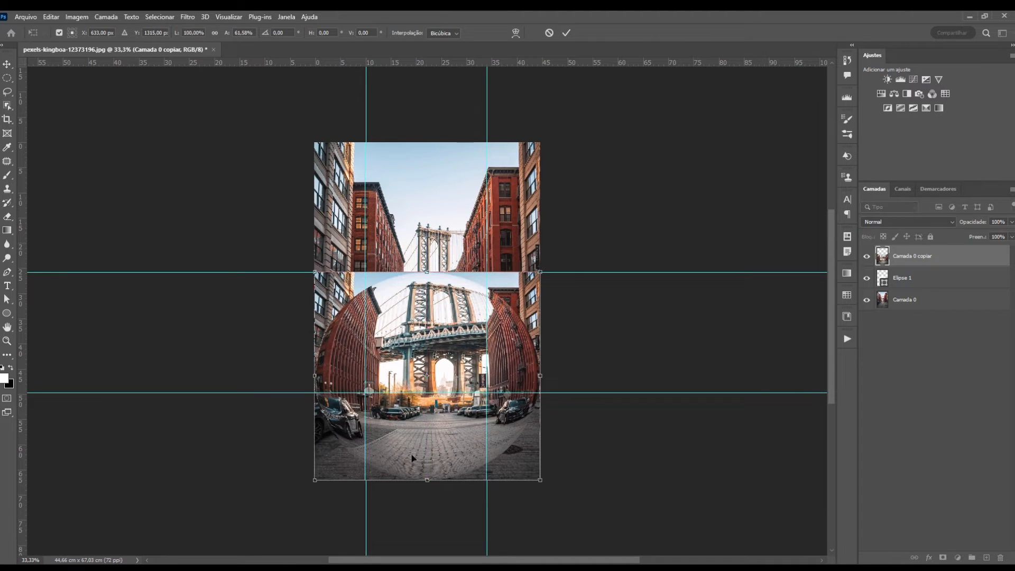
{"action": "left_click_drag", "start_coordinate": [427, 480], "coordinate": [427, 392]}
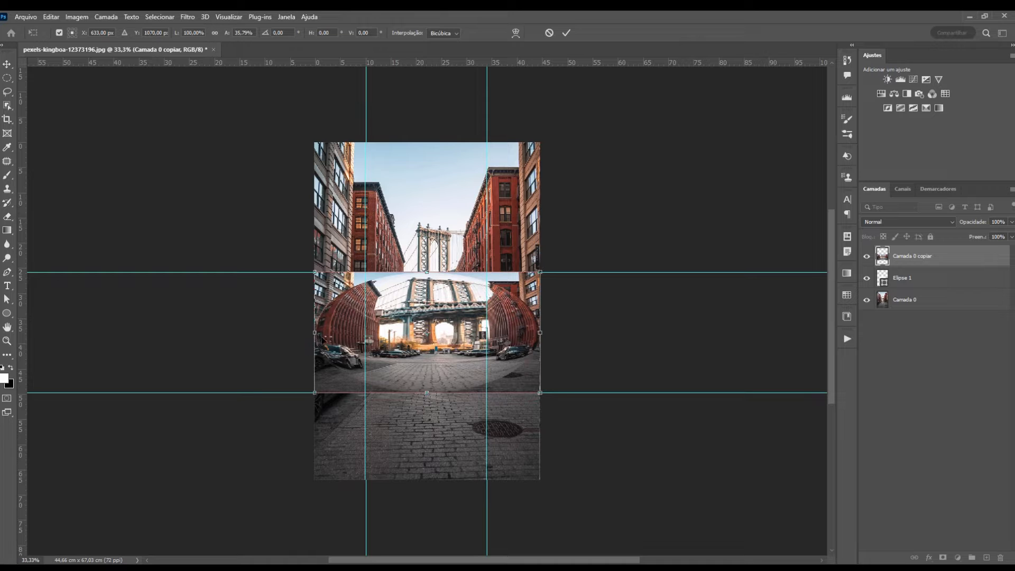
{"action": "left_click_drag", "start_coordinate": [316, 333], "coordinate": [365, 333]}
{"action": "left_click_drag", "start_coordinate": [539, 333], "coordinate": [486, 333]}
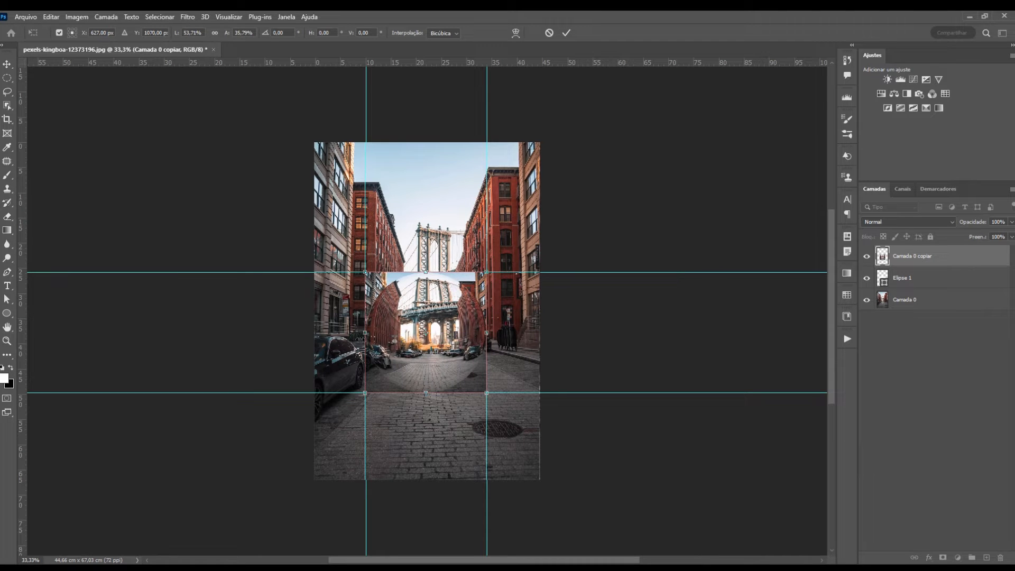
{"action": "key", "text": "Return"}
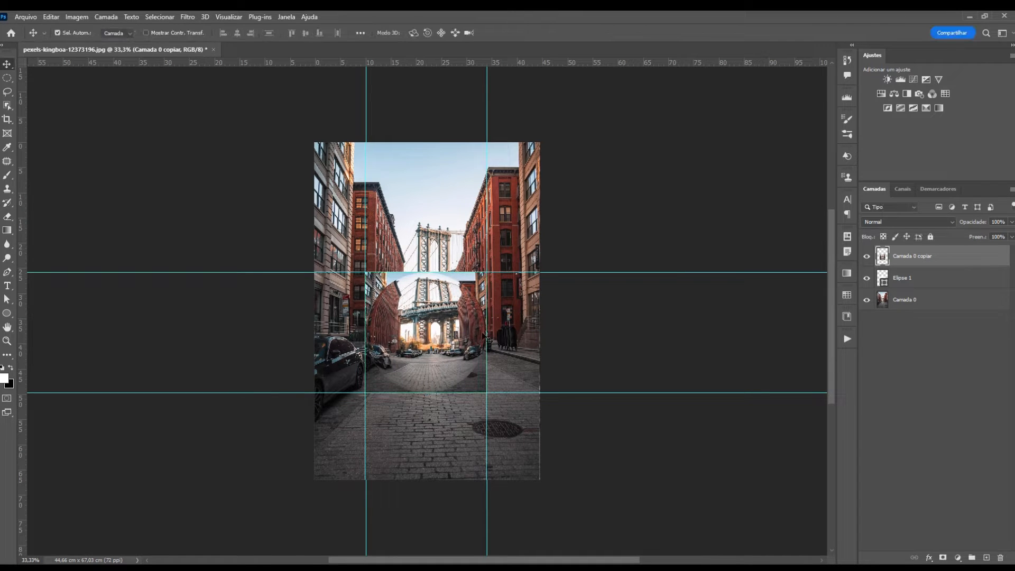
{"action": "key", "text": "ctrl+semicolon"}
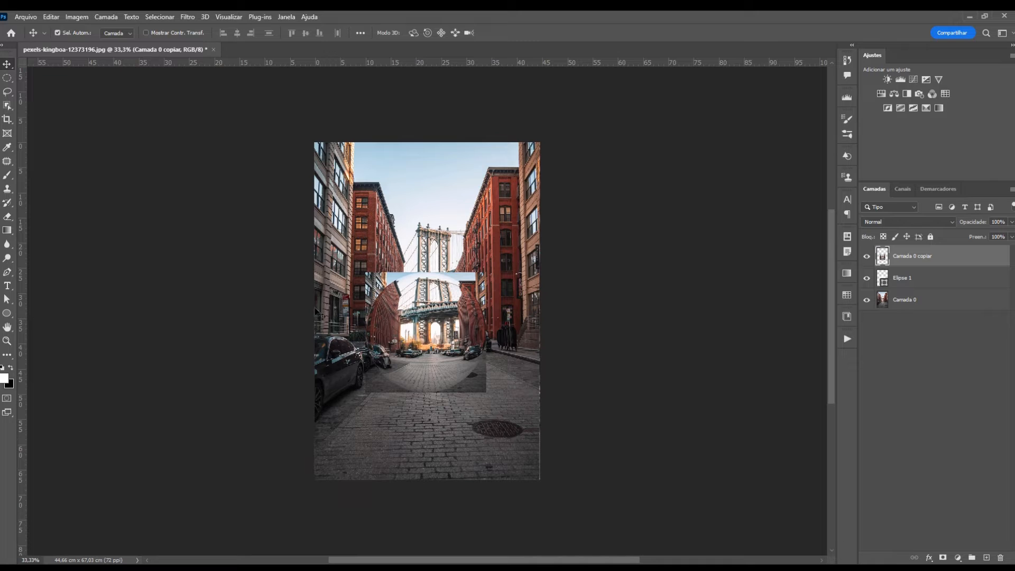
Zoom to 50% and clip the spherized copy inside the Elipse 1 shape
{"action": "key", "text": "ctrl+plus"}
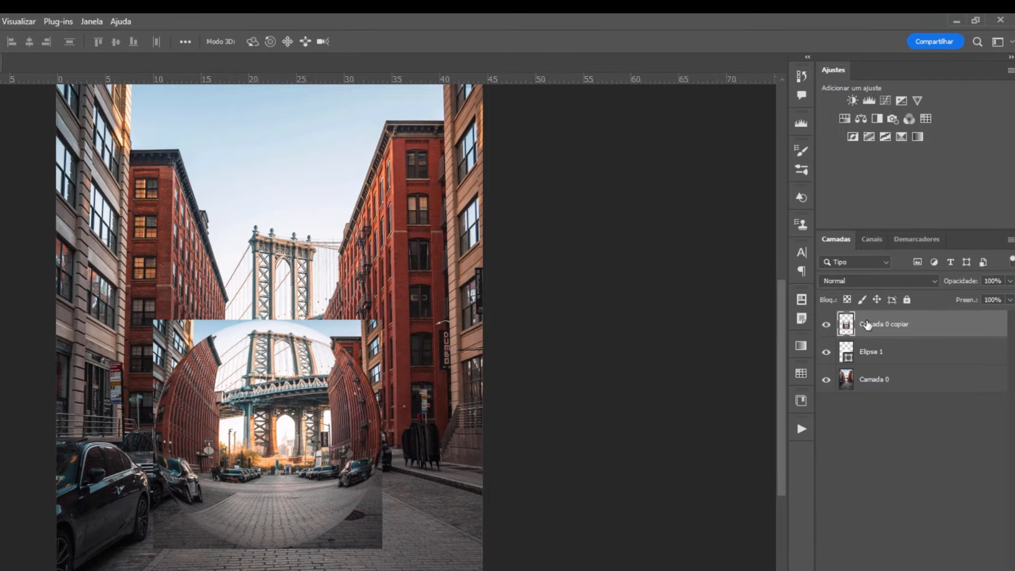
{"action": "key", "text": "alt"}
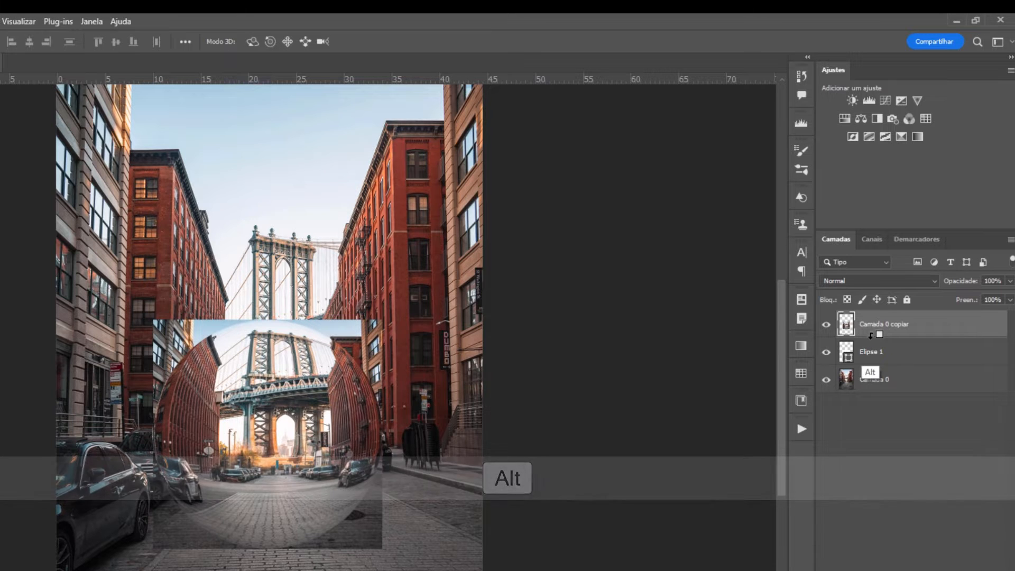
{"action": "left_click", "coordinate": [870, 335], "text": "alt"}
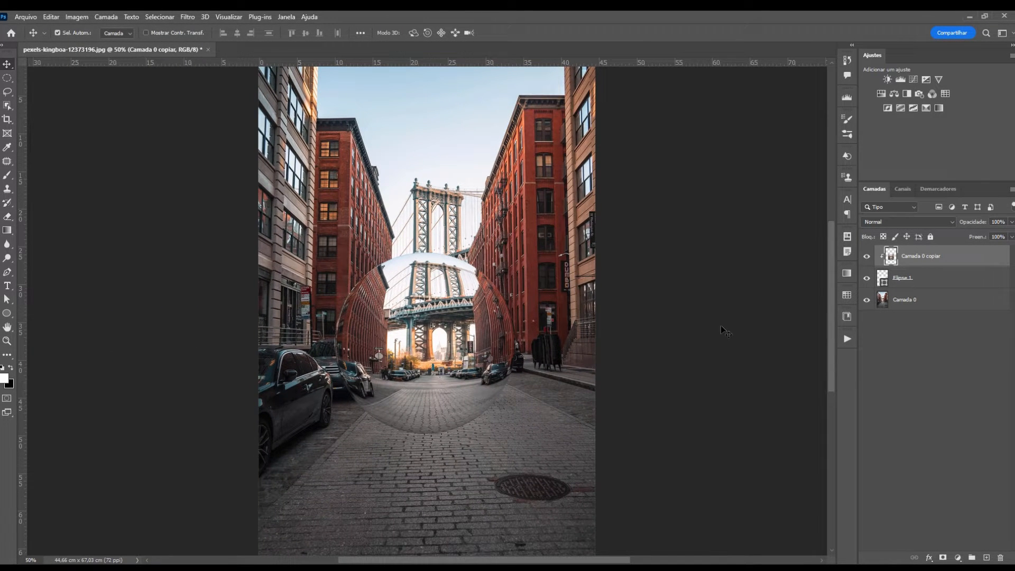
Alt-drag a duplicate of Elipse 1 to the top and set its fill to 0%
{"action": "left_click", "coordinate": [923, 277]}
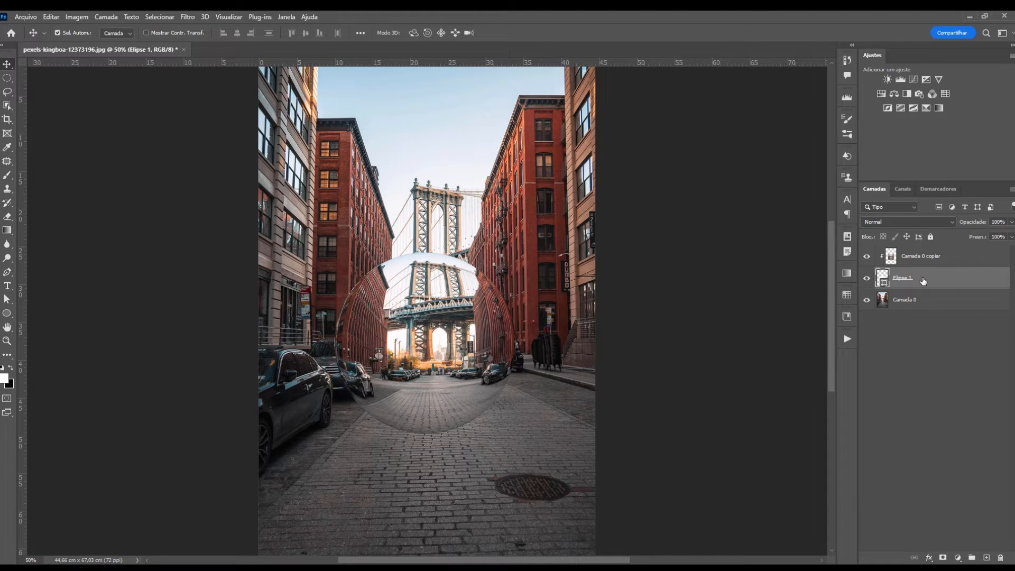
{"action": "key", "text": "alt"}
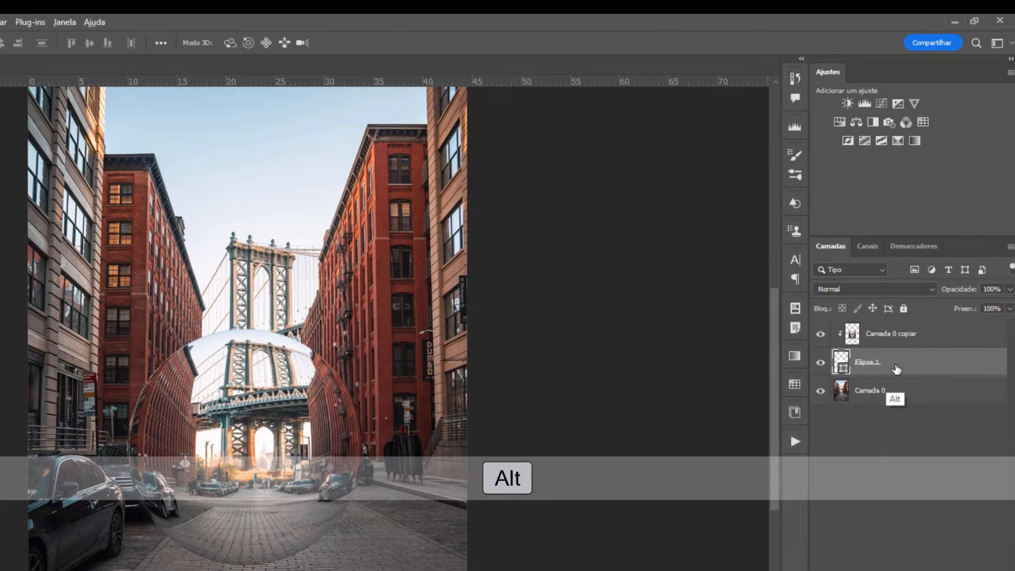
{"action": "left_click_drag", "start_coordinate": [897, 368], "coordinate": [899, 329]}
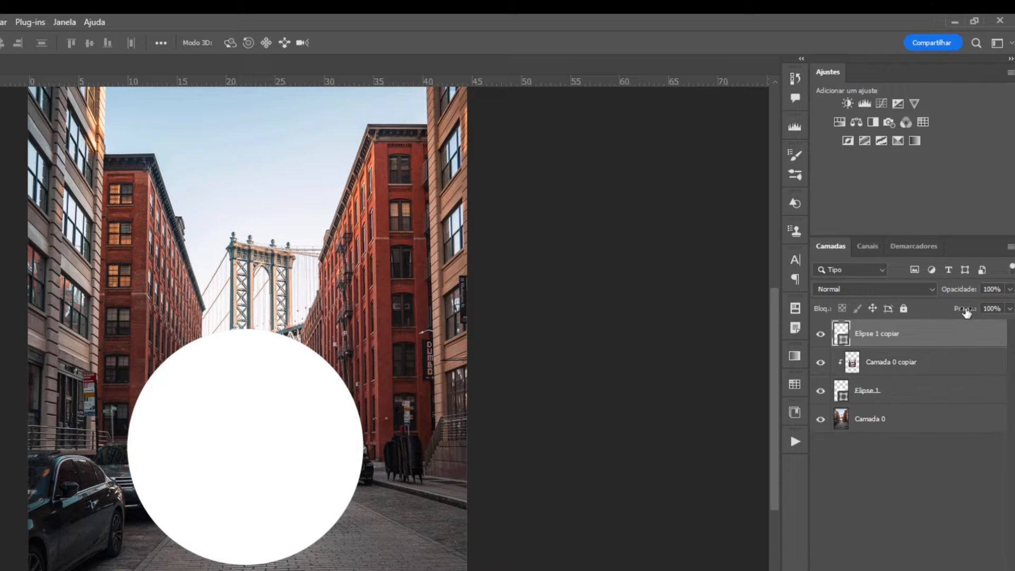
{"action": "left_click_drag", "start_coordinate": [969, 311], "coordinate": [969, 312]}
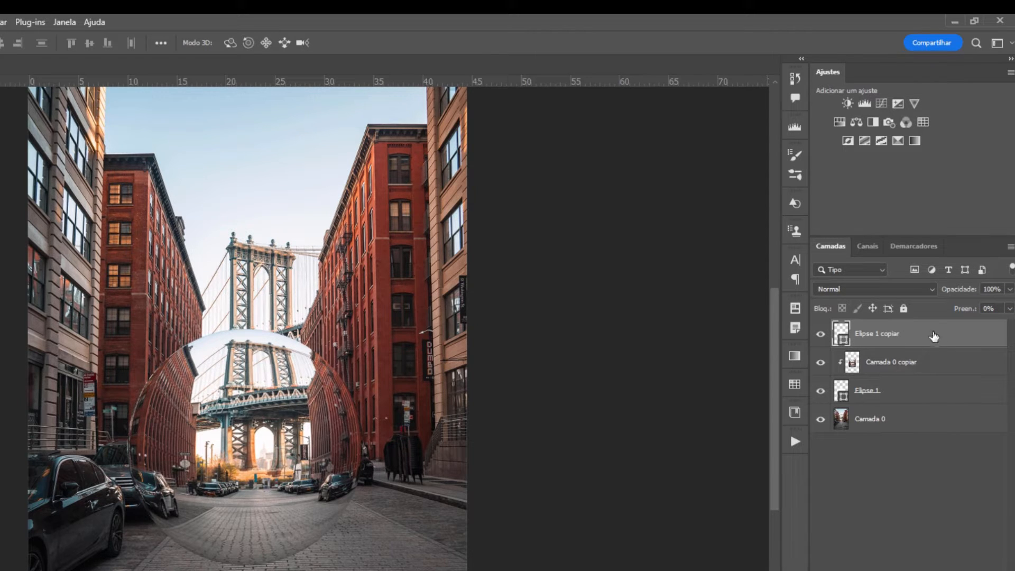
Add an Inner Shadow to Elipse 1 copiar in Subexposição Linear mode with white colour
{"action": "double_click", "coordinate": [979, 338]}
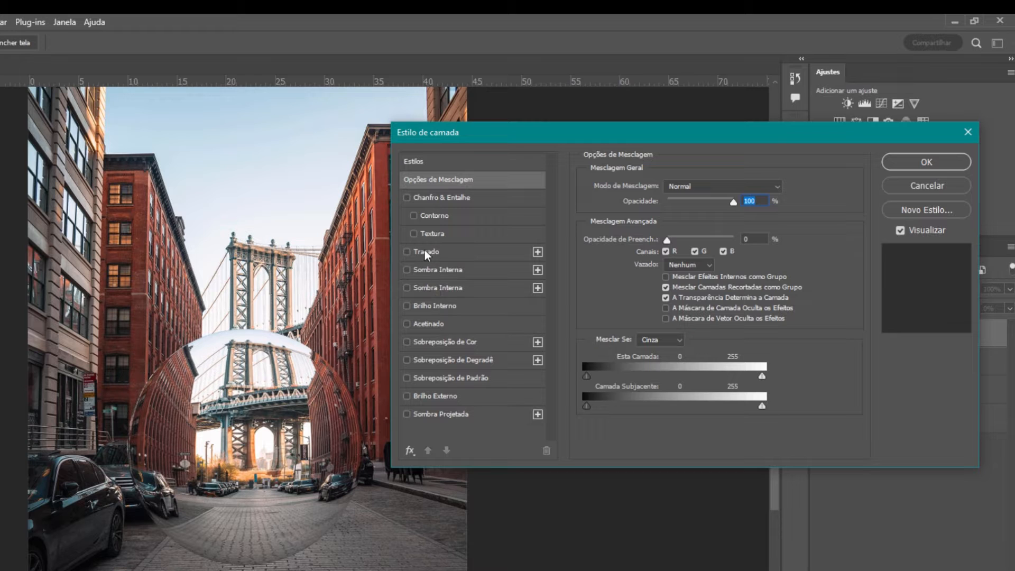
{"action": "left_click", "coordinate": [406, 270]}
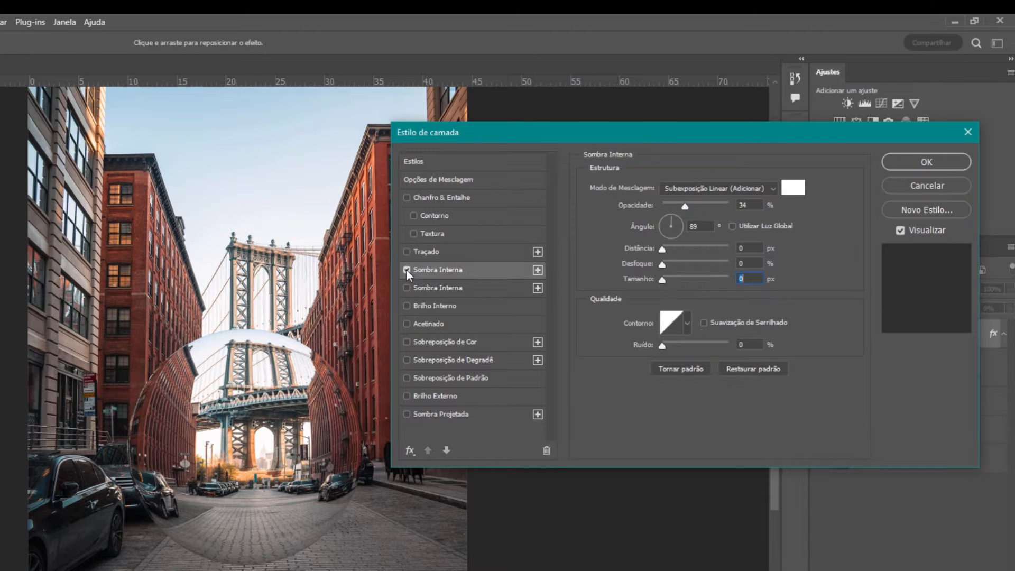
{"action": "left_click", "coordinate": [695, 188]}
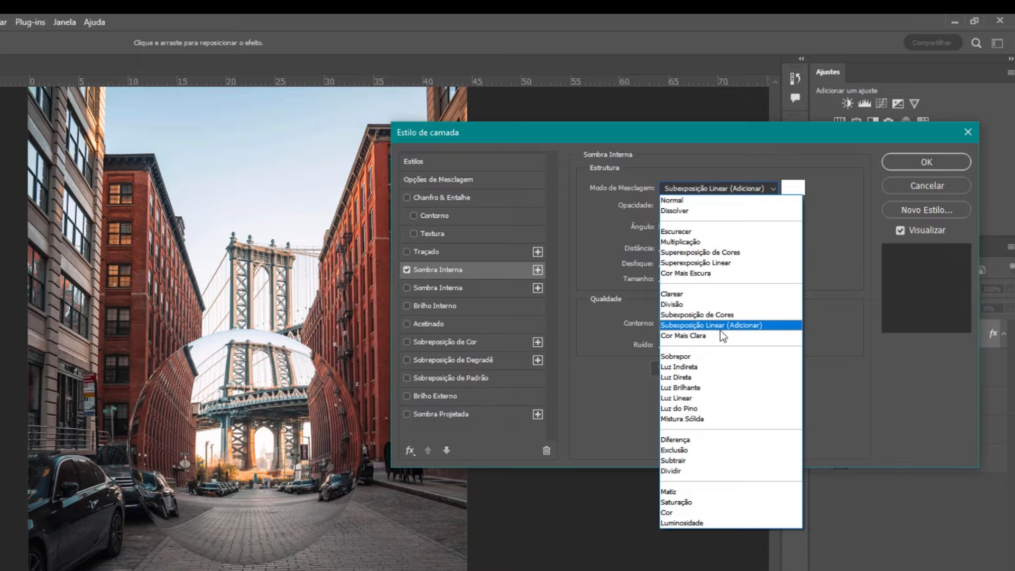
{"action": "left_click", "coordinate": [698, 326]}
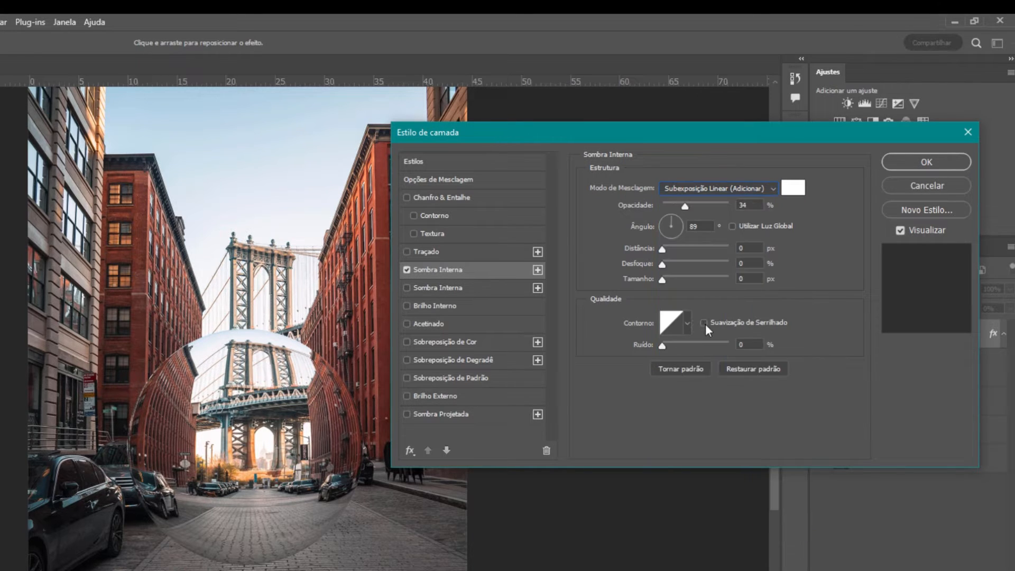
{"action": "left_click", "coordinate": [791, 187]}
{"action": "left_click", "coordinate": [333, 257]}
{"action": "left_click", "coordinate": [732, 226]}
{"action": "left_click", "coordinate": [732, 226]}
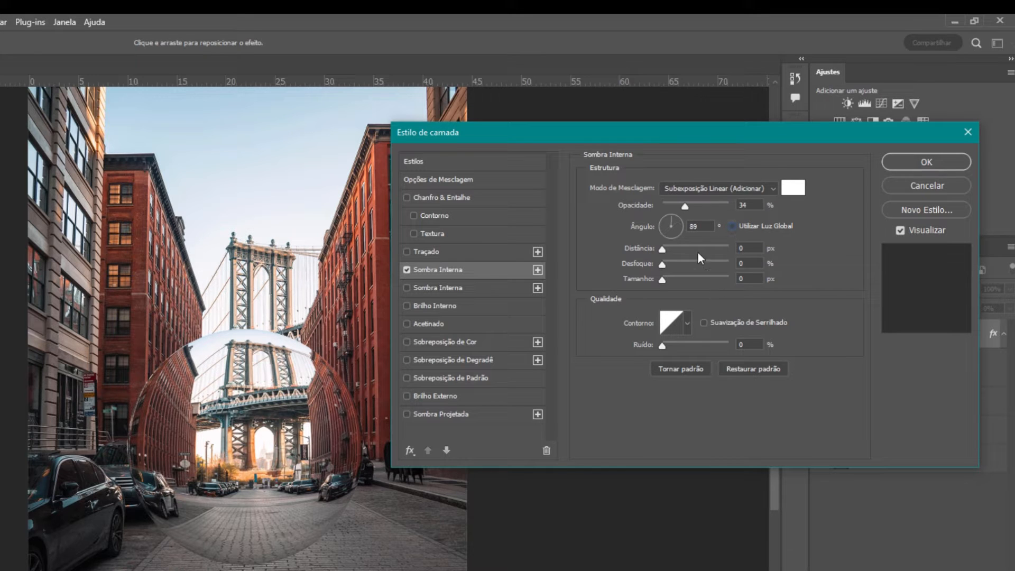
Set the inner shadow's angle to 90° and distance to 41 px
{"action": "left_click", "coordinate": [639, 227]}
{"action": "type", "text": "90"}
{"action": "left_click", "coordinate": [797, 274]}
{"action": "left_click_drag", "start_coordinate": [661, 249], "coordinate": [690, 247]}
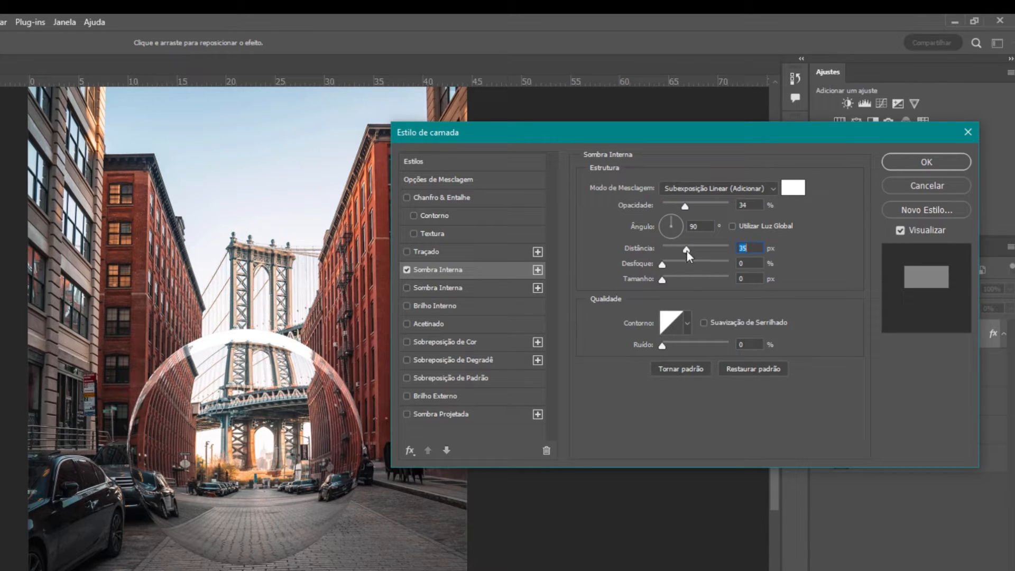
{"action": "mouse_move", "coordinate": [686, 250]}
{"action": "left_mouse_down"}
{"action": "mouse_move", "coordinate": [648, 250]}
{"action": "mouse_move", "coordinate": [686, 250]}
{"action": "left_mouse_up"}
{"action": "mouse_move", "coordinate": [664, 264]}
{"action": "left_mouse_down"}
{"action": "mouse_move", "coordinate": [720, 258]}
{"action": "mouse_move", "coordinate": [681, 274]}
{"action": "left_mouse_up"}
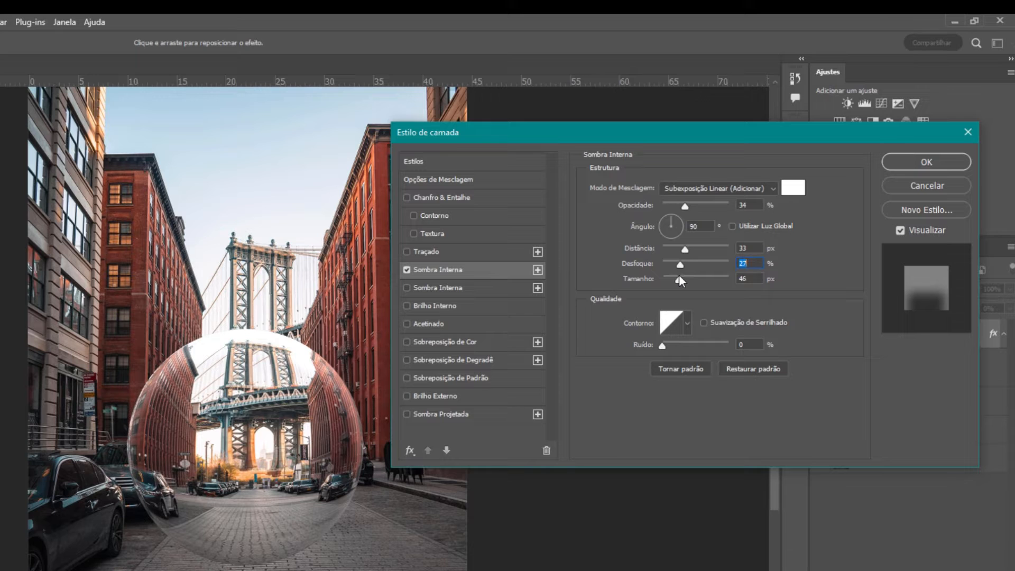
{"action": "left_click", "coordinate": [679, 274]}
{"action": "mouse_move", "coordinate": [681, 263]}
{"action": "left_mouse_down"}
{"action": "mouse_move", "coordinate": [664, 264]}
{"action": "mouse_move", "coordinate": [725, 258]}
{"action": "mouse_move", "coordinate": [683, 262]}
{"action": "left_mouse_up"}
{"action": "left_click_drag", "start_coordinate": [696, 249], "coordinate": [692, 248]}
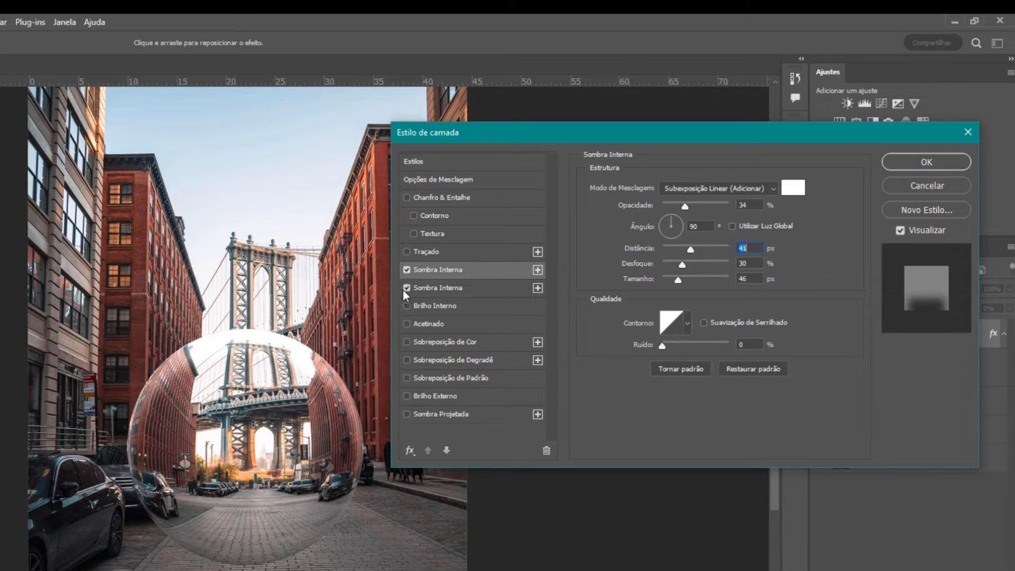
{"action": "left_click", "coordinate": [450, 286]}
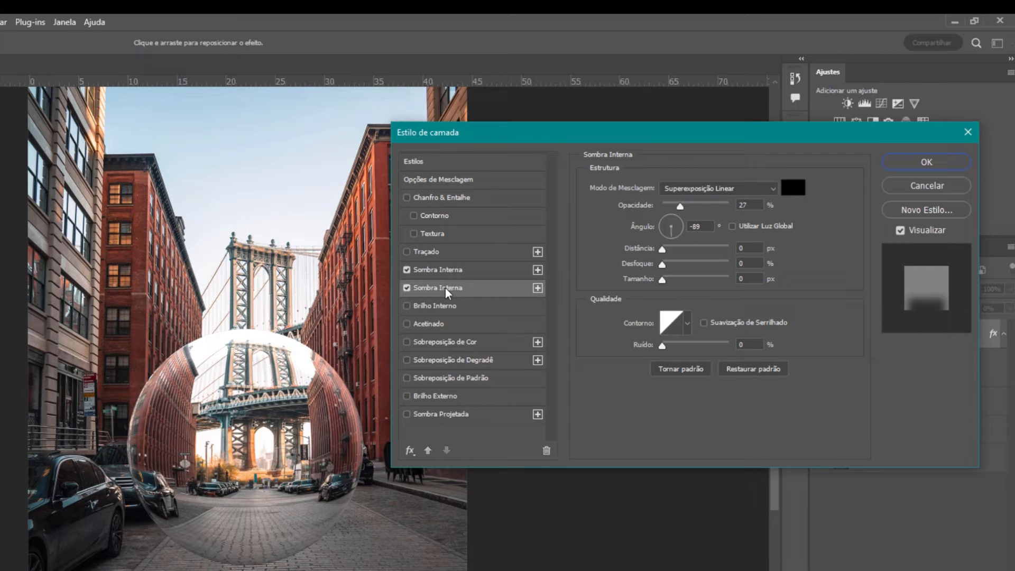
Give the second inner shadow Superexposição Linear blending and pure black colour
{"action": "left_click", "coordinate": [705, 189]}
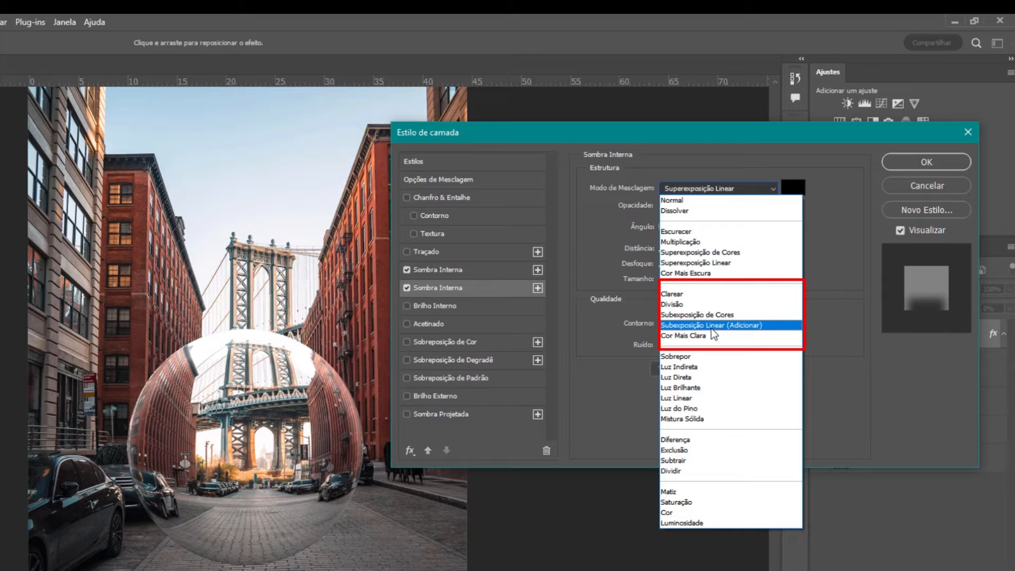
{"action": "left_click", "coordinate": [708, 268]}
{"action": "left_click", "coordinate": [791, 191]}
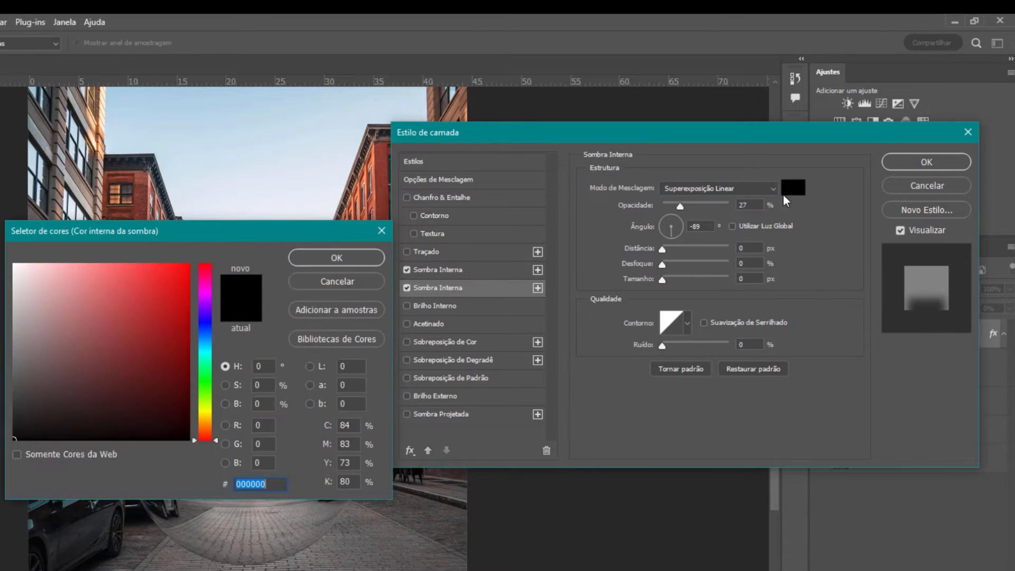
{"action": "left_click_drag", "start_coordinate": [22, 434], "coordinate": [6, 456]}
{"action": "left_click", "coordinate": [320, 259]}
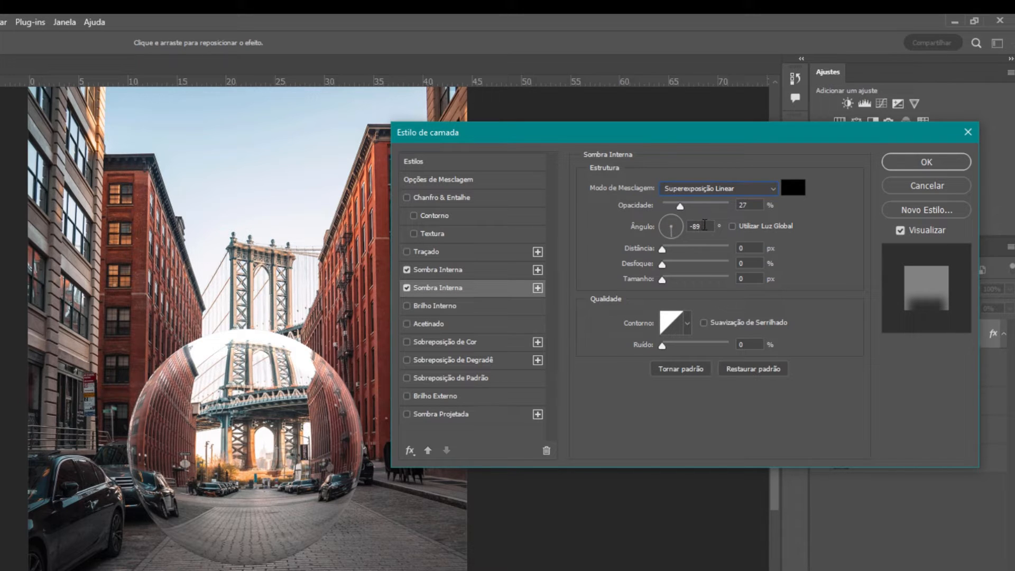
Set the dark shadow to -90° angle, 25 px distance, 18% opacity, and apply the style
{"action": "left_click_drag", "start_coordinate": [704, 226], "coordinate": [658, 228]}
{"action": "type", "text": "90"}
{"action": "type", "text": "-"}
{"action": "left_click_drag", "start_coordinate": [662, 249], "coordinate": [671, 276]}
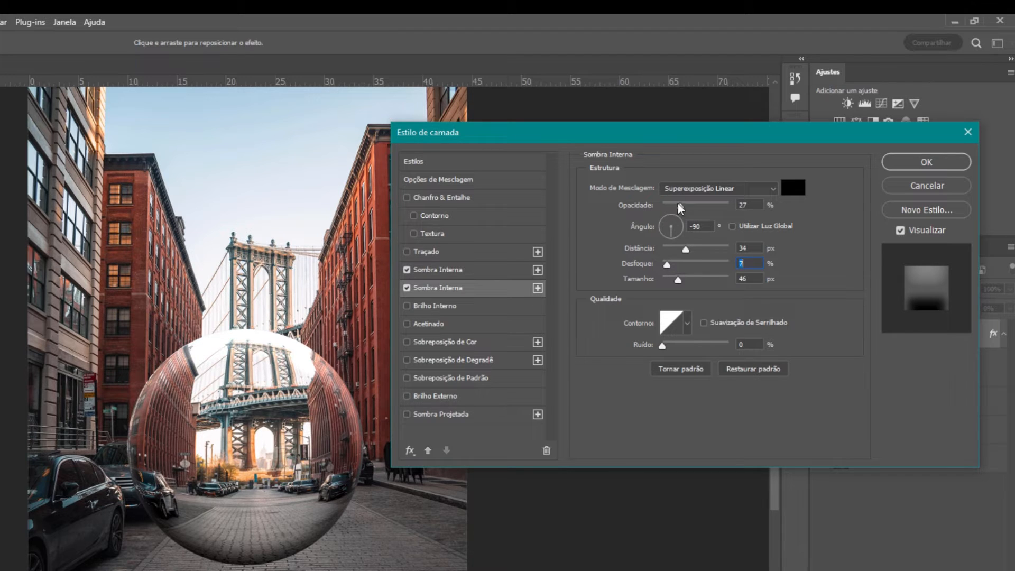
{"action": "left_click_drag", "start_coordinate": [688, 253], "coordinate": [680, 253]}
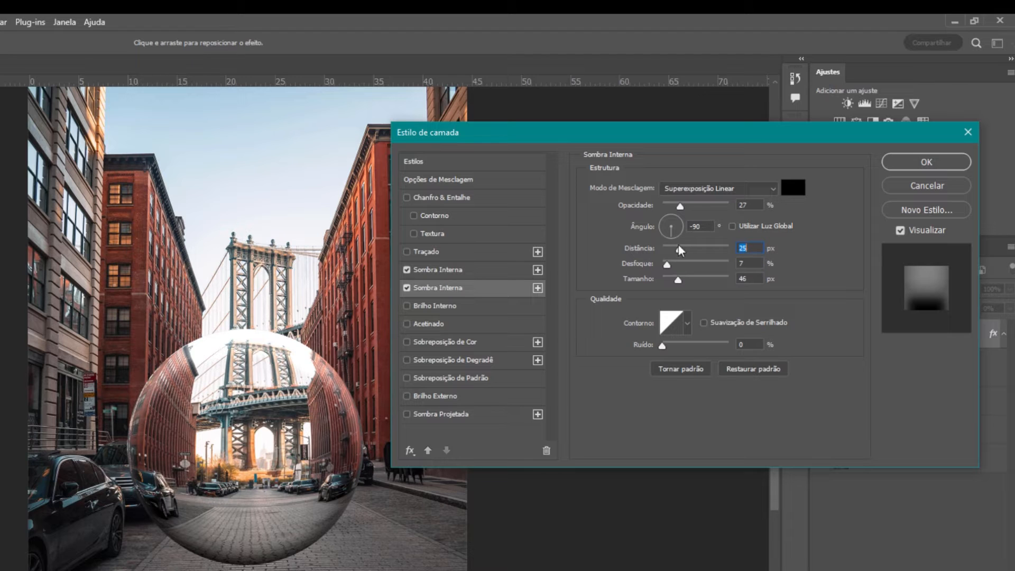
{"action": "left_click_drag", "start_coordinate": [680, 206], "coordinate": [676, 215]}
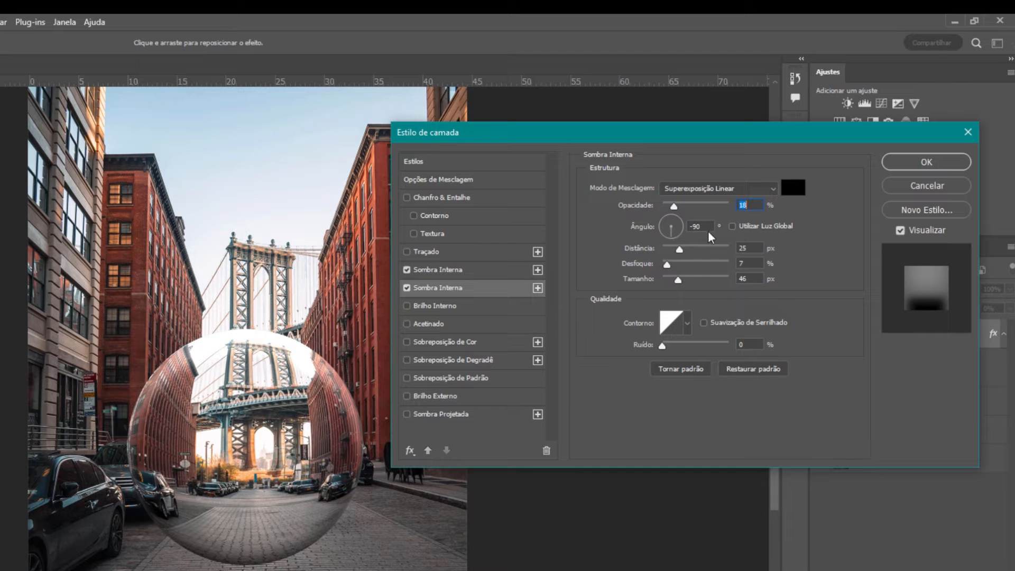
{"action": "left_click", "coordinate": [906, 163]}
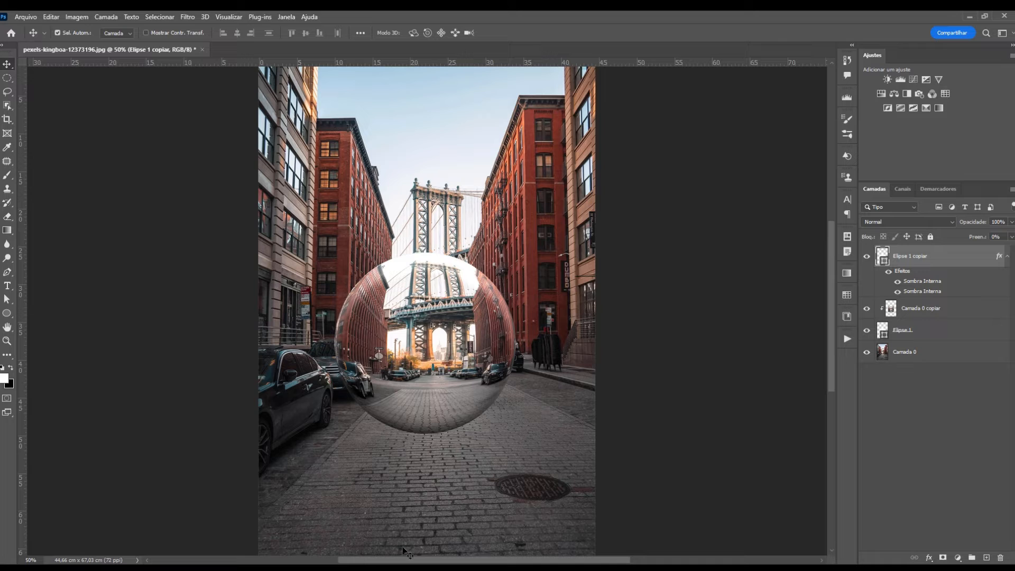
Add a new empty layer above Camada 0 and name it Sombra
{"action": "left_click", "coordinate": [904, 355]}
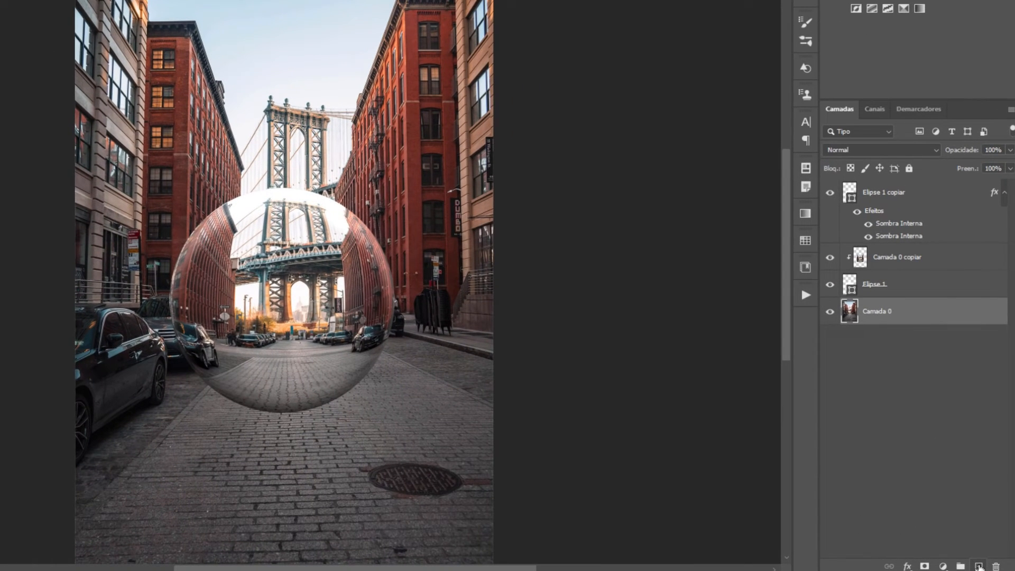
{"action": "left_click", "coordinate": [985, 557]}
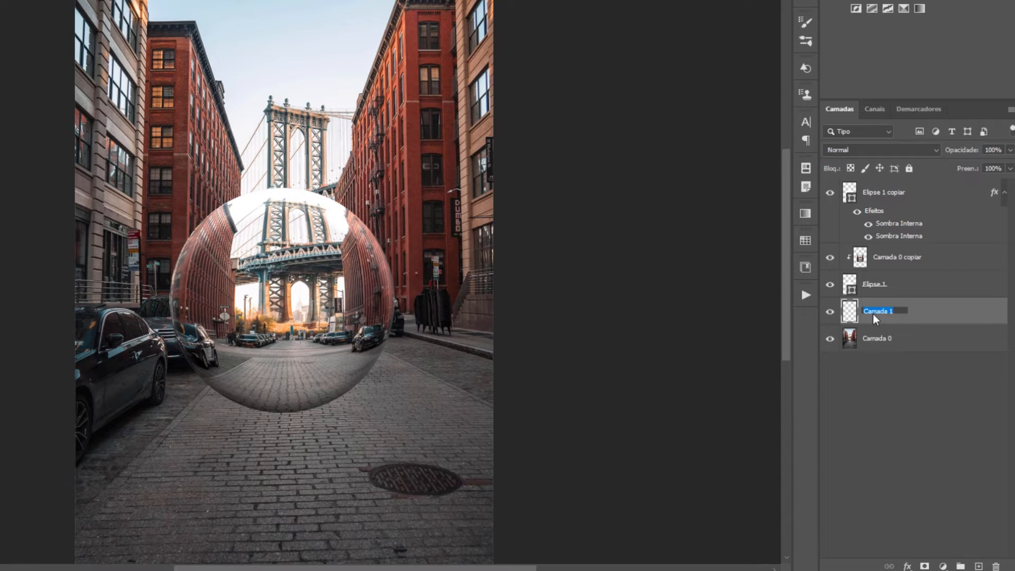
{"action": "type", "text": "mbra"}
{"action": "key", "text": "Return"}
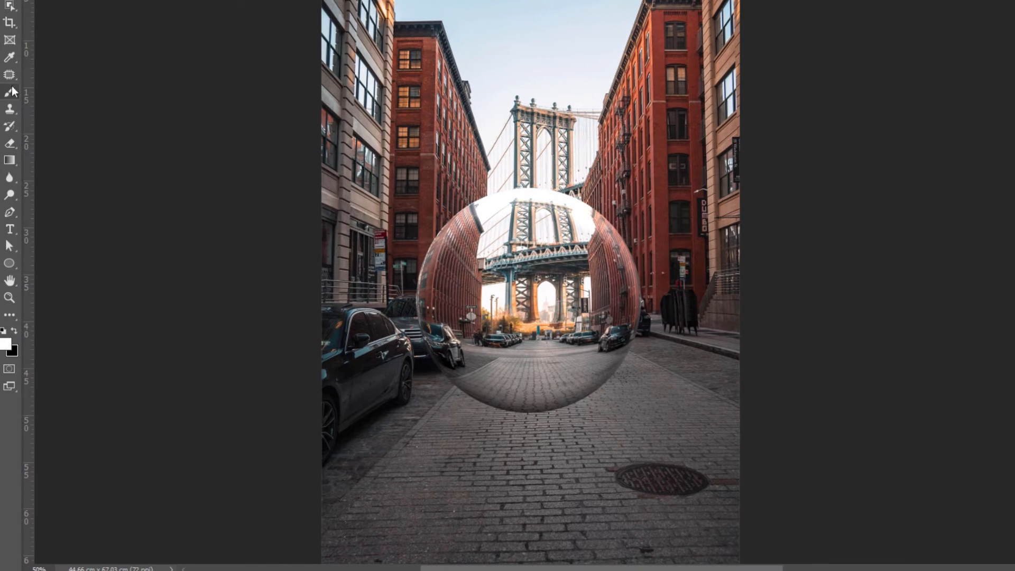
Pick the Brush tool and flatten its soft round tip into an ellipse
{"action": "left_click", "coordinate": [9, 92]}
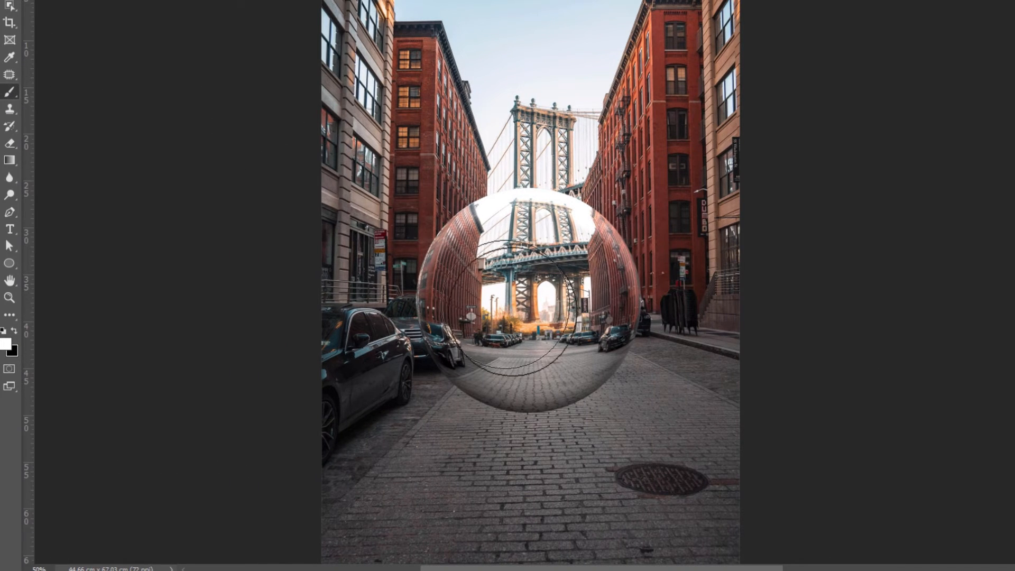
{"action": "right_click", "coordinate": [557, 327]}
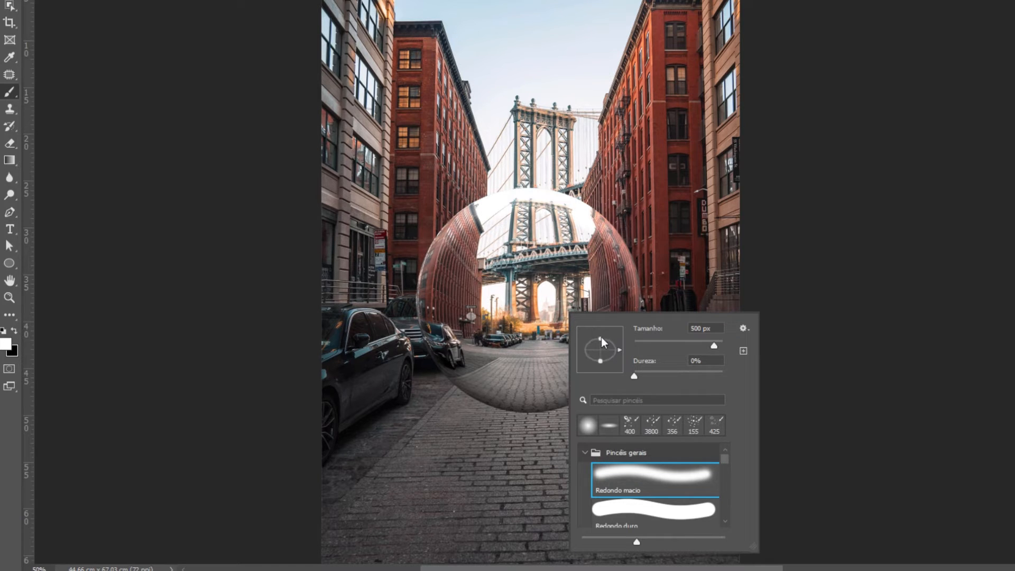
{"action": "left_click_drag", "start_coordinate": [600, 344], "coordinate": [600, 347]}
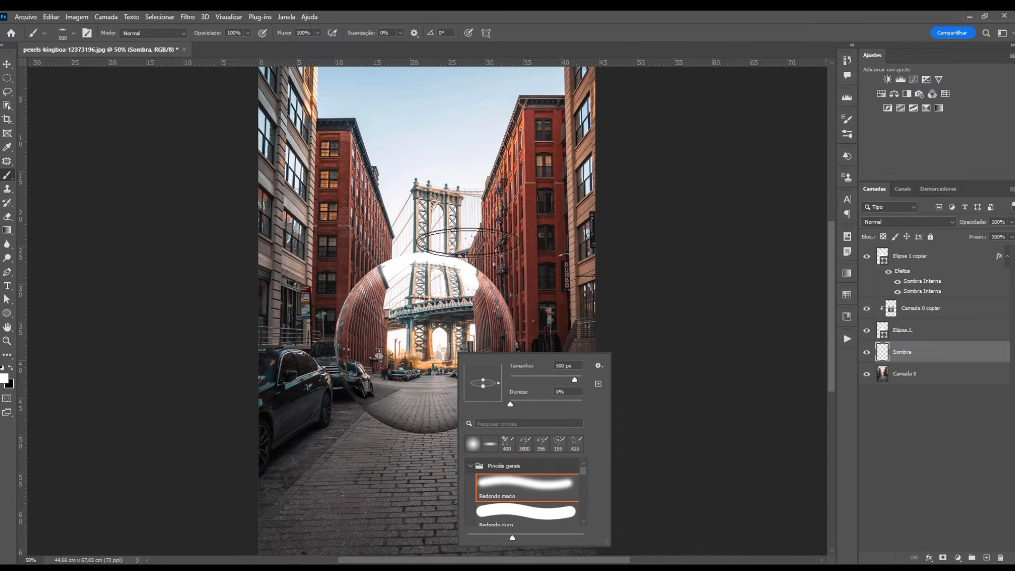
{"action": "key", "text": "Return"}
Make black the painting colour and set brush opacity to 15%
{"action": "left_click", "coordinate": [10, 370]}
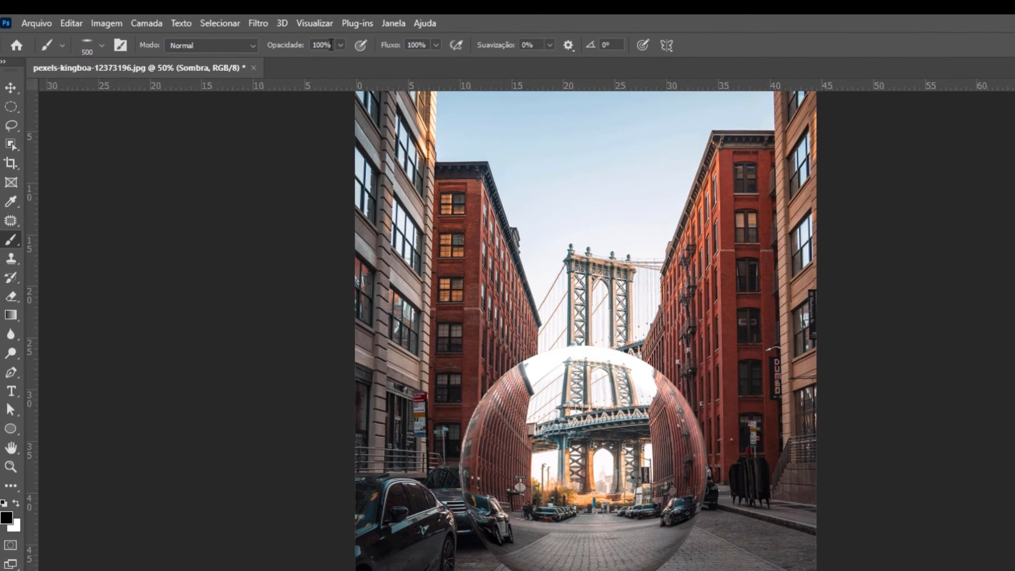
{"action": "left_click", "coordinate": [201, 34]}
{"action": "type", "text": "15"}
{"action": "key", "text": "Return"}
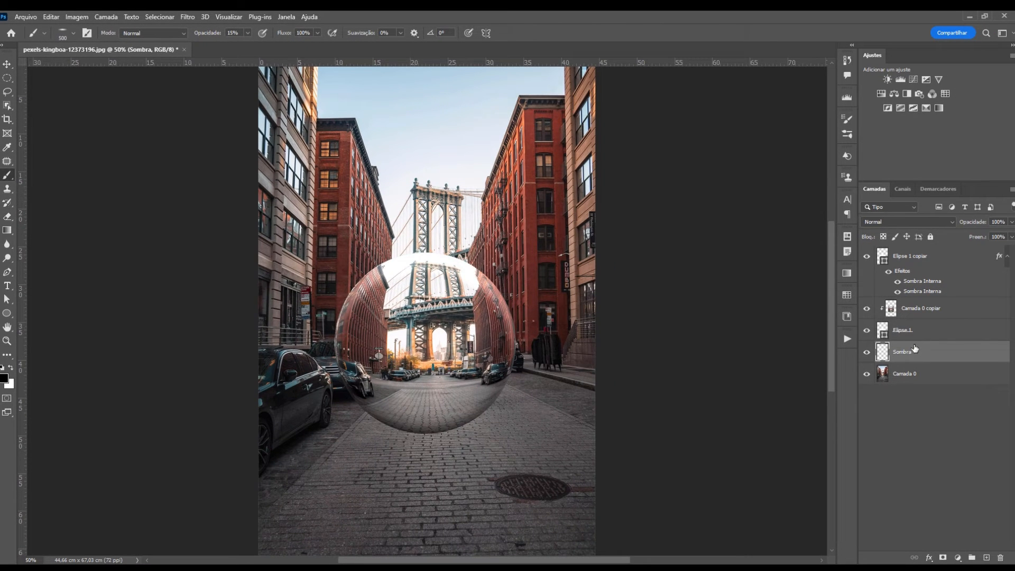
Set the Sombra layer to Multiplicação and enlarge the soft brush to 1500 px
{"action": "left_click", "coordinate": [923, 223]}
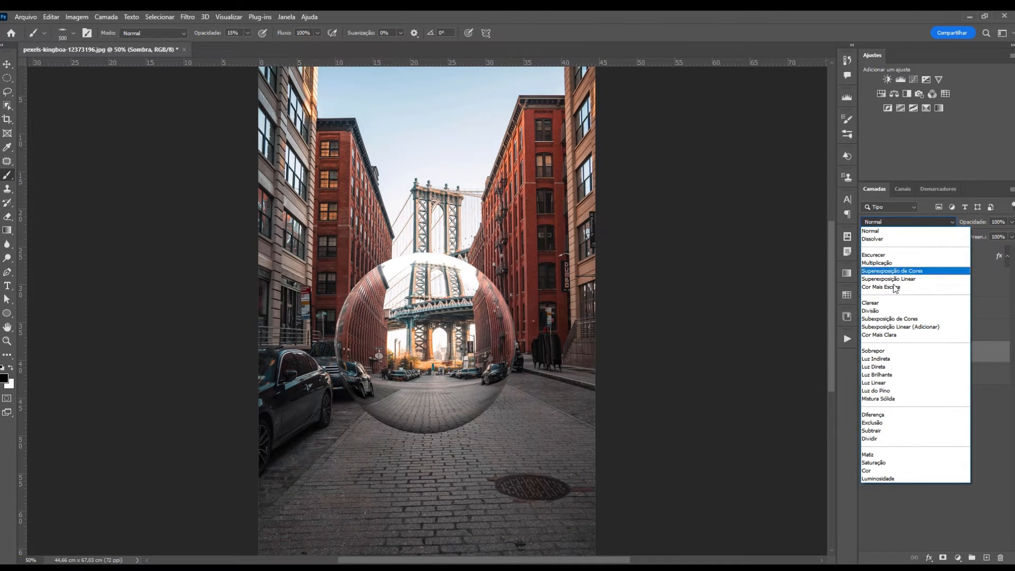
{"action": "left_click", "coordinate": [888, 264]}
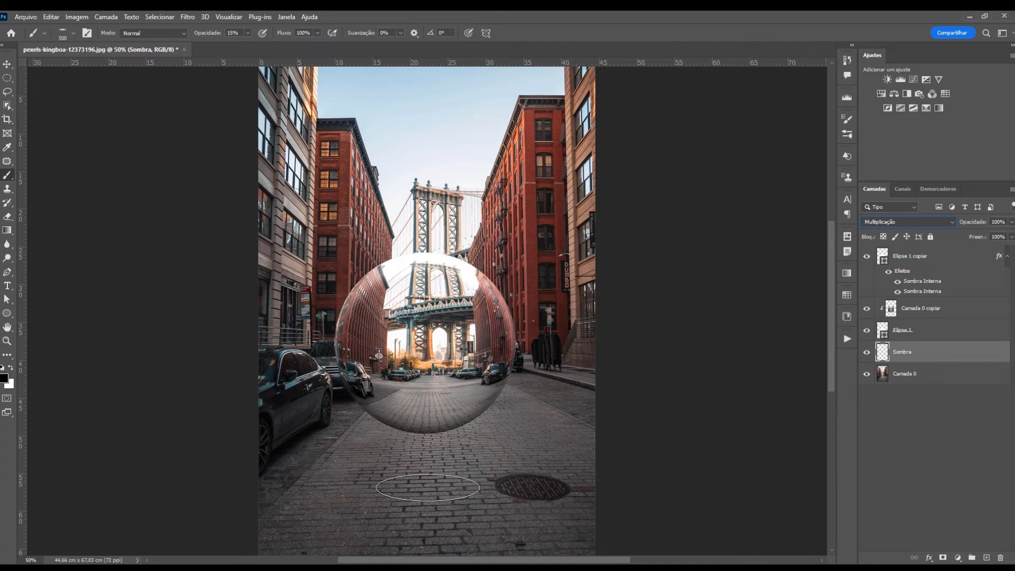
{"action": "right_click", "coordinate": [431, 498]}
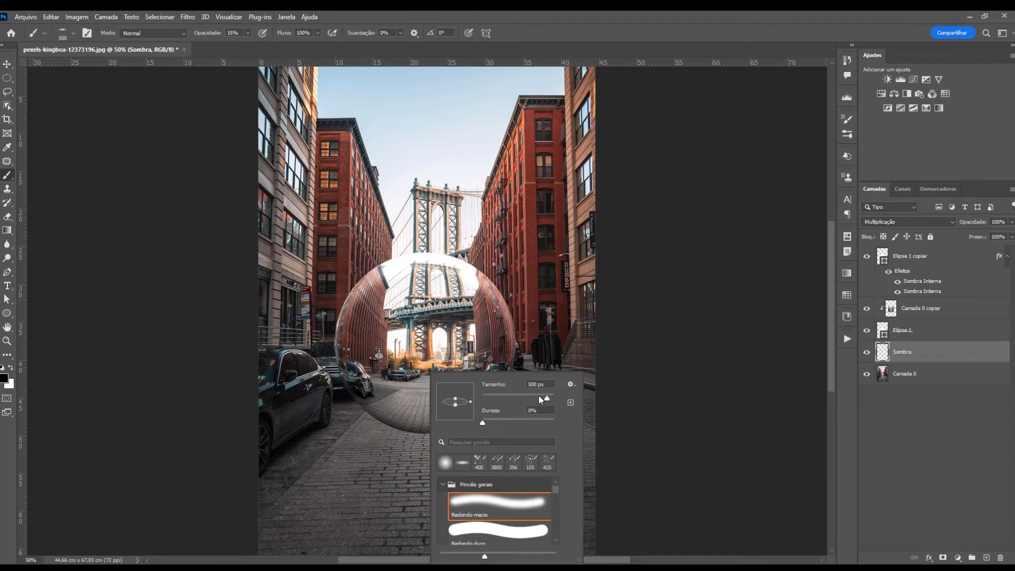
{"action": "left_click_drag", "start_coordinate": [548, 397], "coordinate": [547, 398]}
{"action": "left_click", "coordinate": [614, 31]}
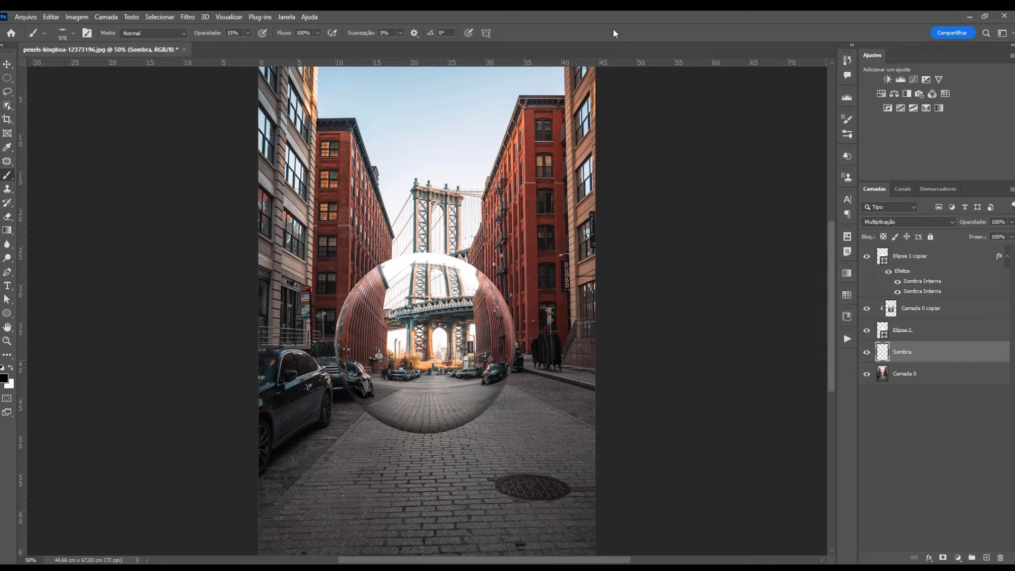
{"action": "key", "text": "bracketright"}
{"action": "key", "text": "bracketright"}
{"action": "key", "text": "bracketright"}
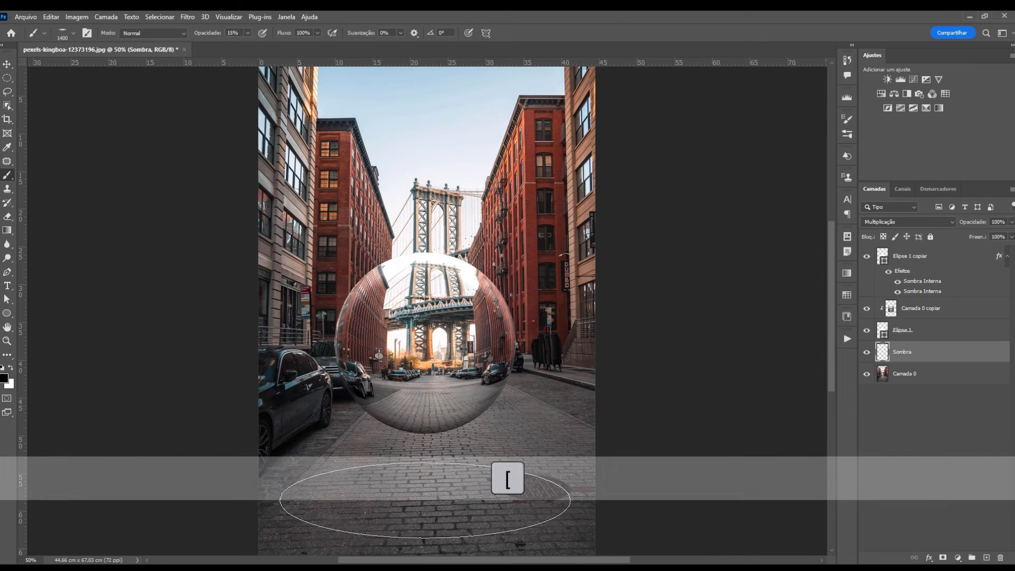
{"action": "key", "text": "bracketright"}
{"action": "key", "text": "bracketright"}
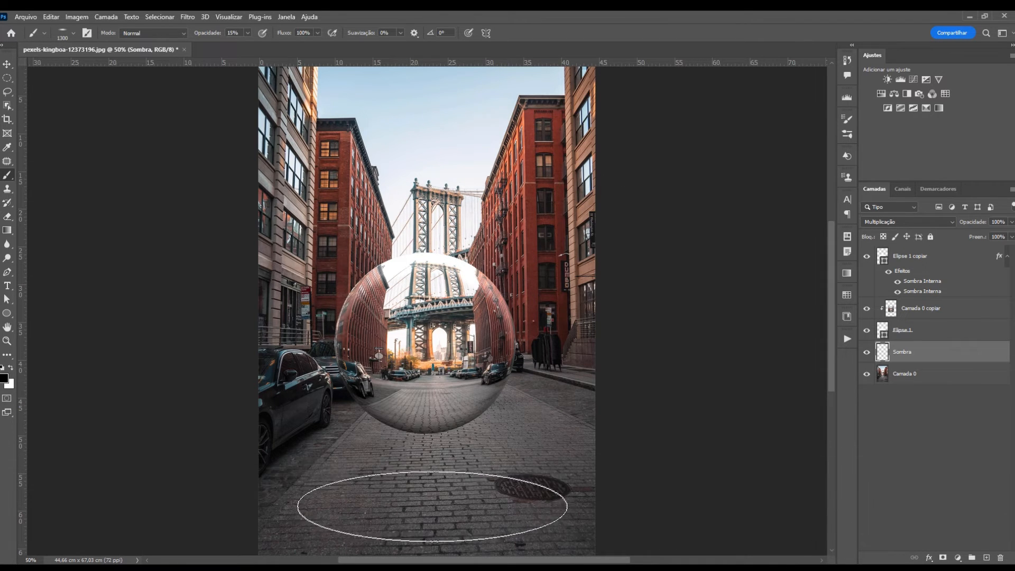
{"action": "key", "text": "bracketright"}
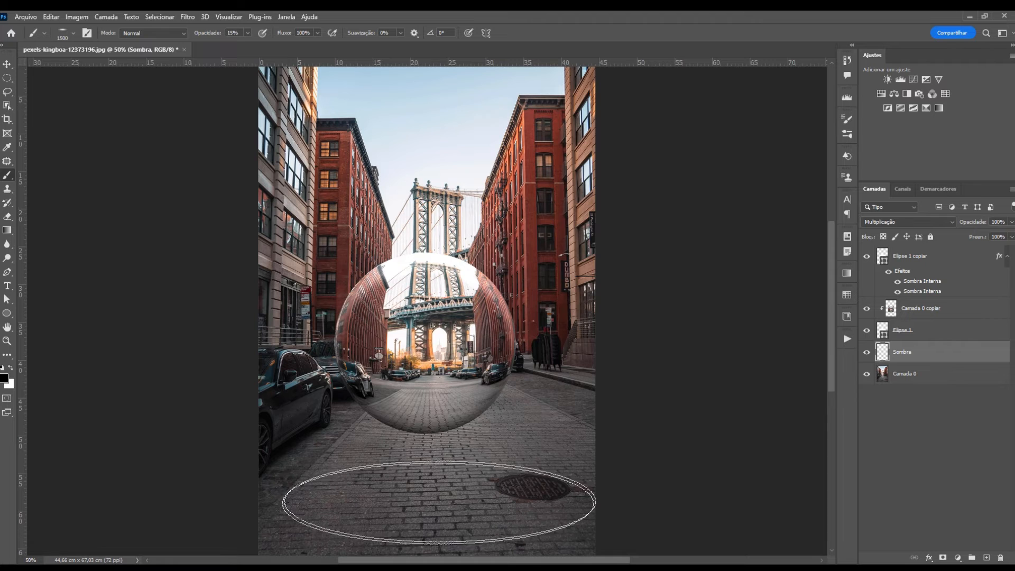
Flatten the brush into a thin ellipse, dab shadow below the ball, and resize to 1800 px
{"action": "right_click", "coordinate": [435, 506]}
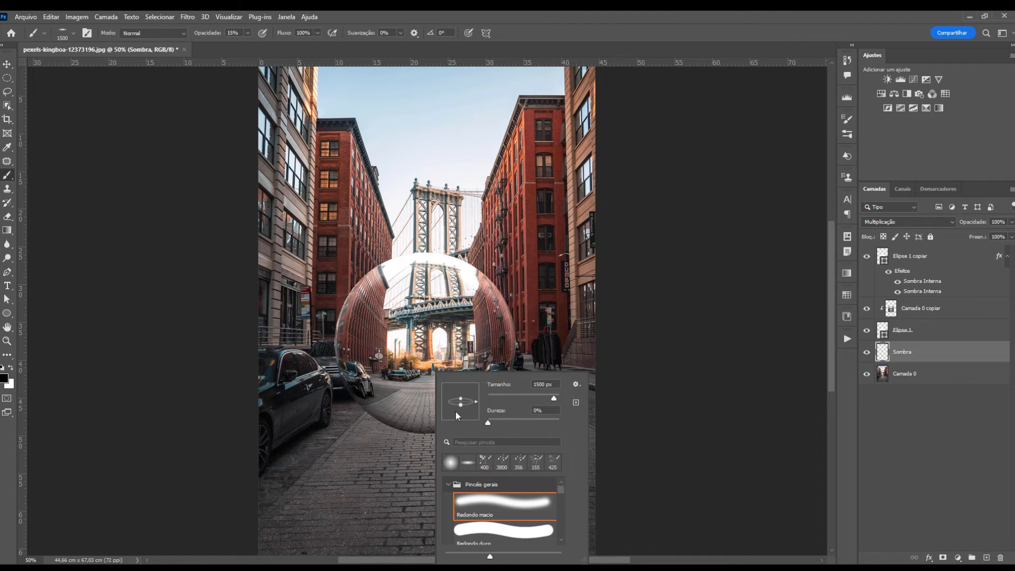
{"action": "left_click_drag", "start_coordinate": [460, 405], "coordinate": [462, 403]}
{"action": "left_click", "coordinate": [640, 21]}
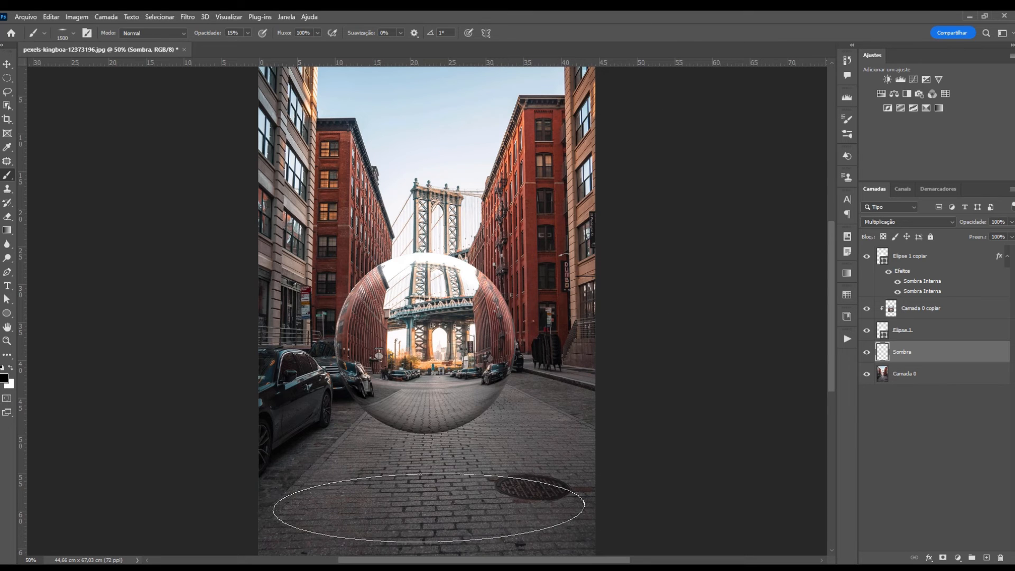
{"action": "left_click", "coordinate": [429, 508]}
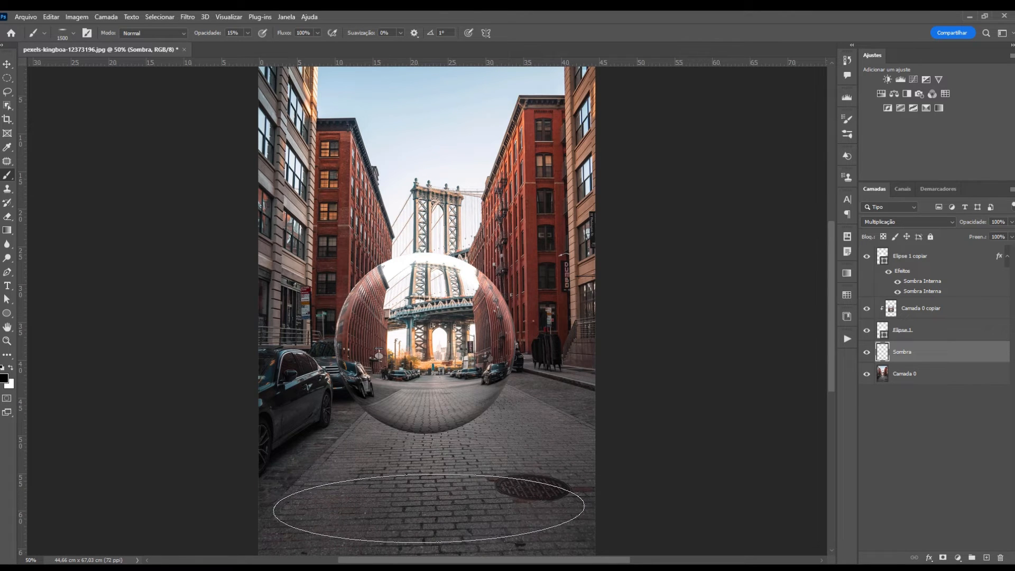
{"action": "key", "text": "bracketleft"}
{"action": "key", "text": "bracketleft"}
{"action": "key", "text": "bracketleft"}
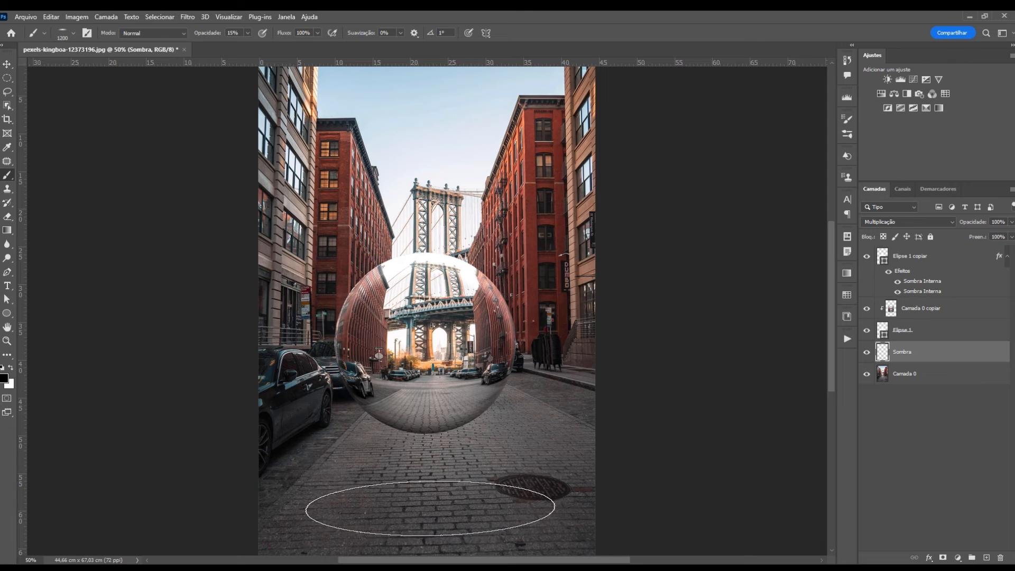
{"action": "key", "text": "bracketleft"}
{"action": "key", "text": "bracketleft"}
{"action": "key", "text": "bracketleft"}
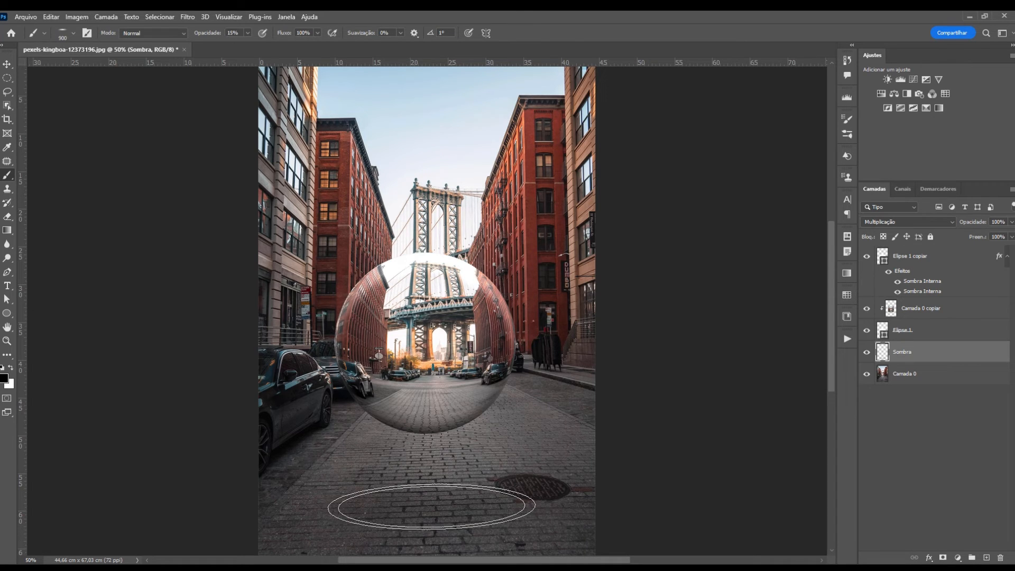
{"action": "key", "text": "bracketleft"}
{"action": "key", "text": "bracketleft"}
{"action": "key", "text": "bracketleft"}
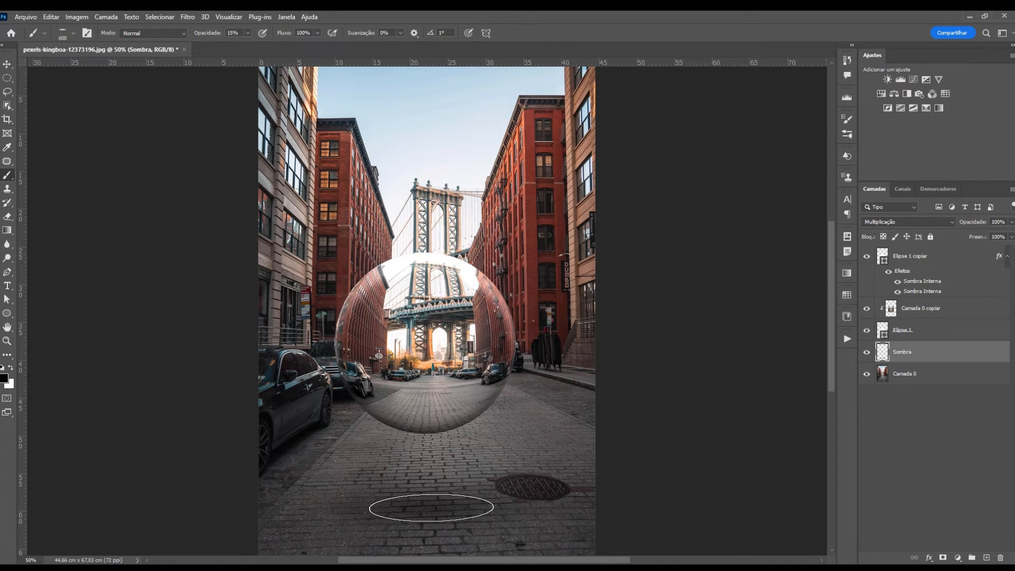
{"action": "key", "text": "bracketright"}
{"action": "key", "text": "bracketright"}
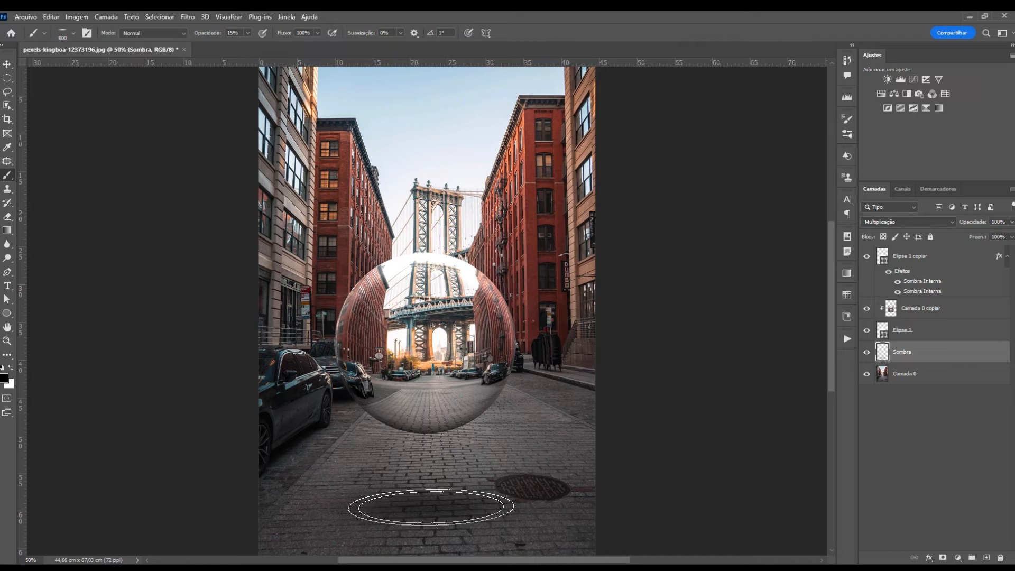
{"action": "key", "text": "bracketright"}
{"action": "key", "text": "bracketright"}
{"action": "key", "text": "bracketright"}
{"action": "key", "text": "bracketright"}
{"action": "key", "text": "bracketright"}
{"action": "key", "text": "bracketright"}
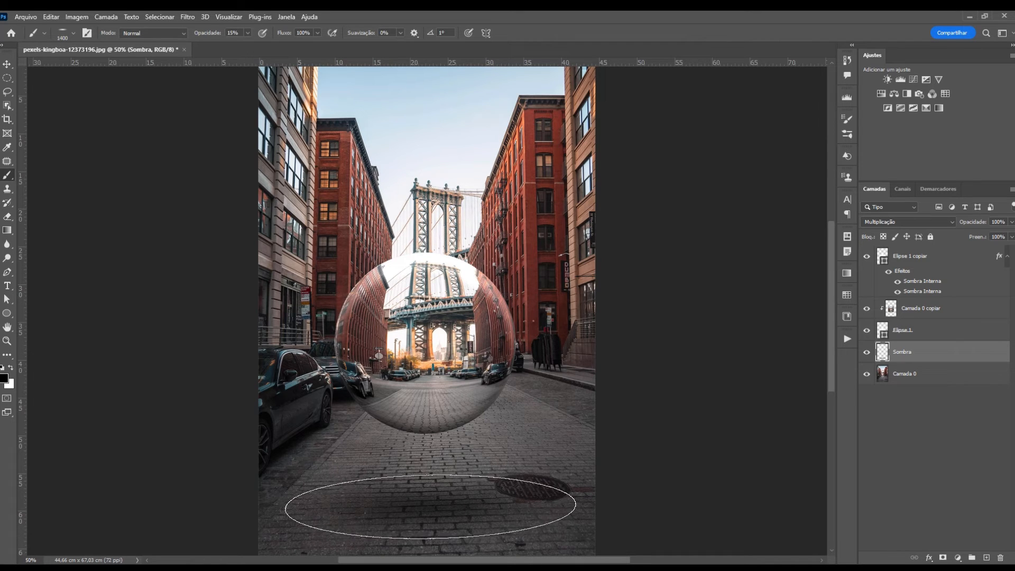
{"action": "key", "text": "bracketright"}
{"action": "key", "text": "bracketright"}
{"action": "key", "text": "bracketright"}
{"action": "key", "text": "bracketright"}
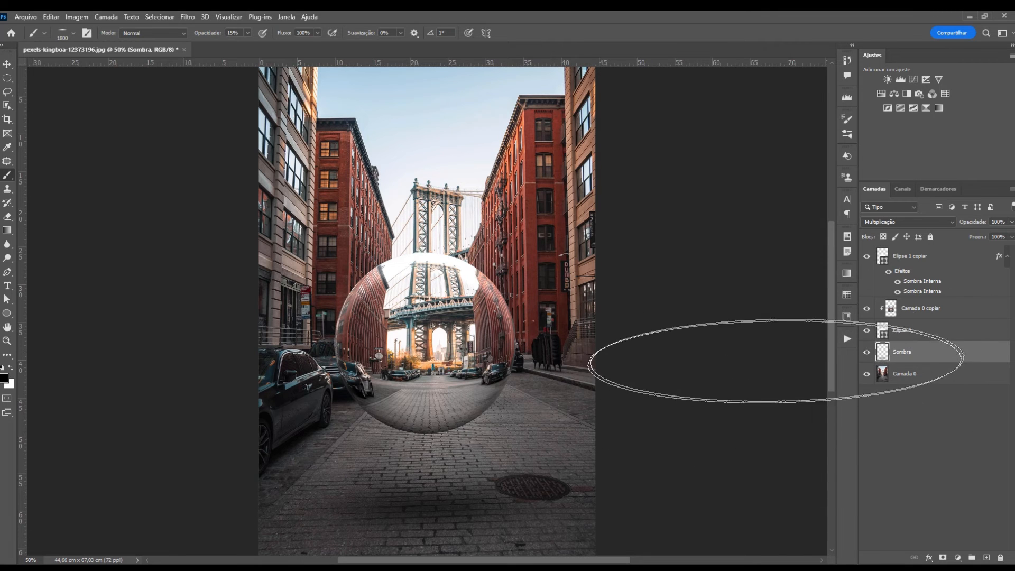
Restore the round soft brush at 80 px and briefly view the Sombra layer alone
{"action": "right_click", "coordinate": [632, 394]}
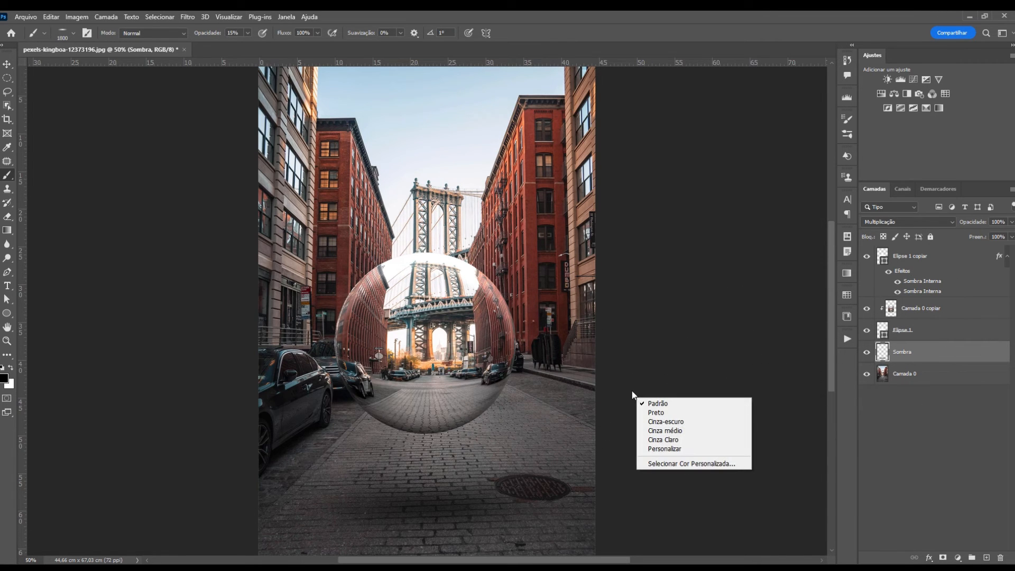
{"action": "right_click", "coordinate": [497, 373]}
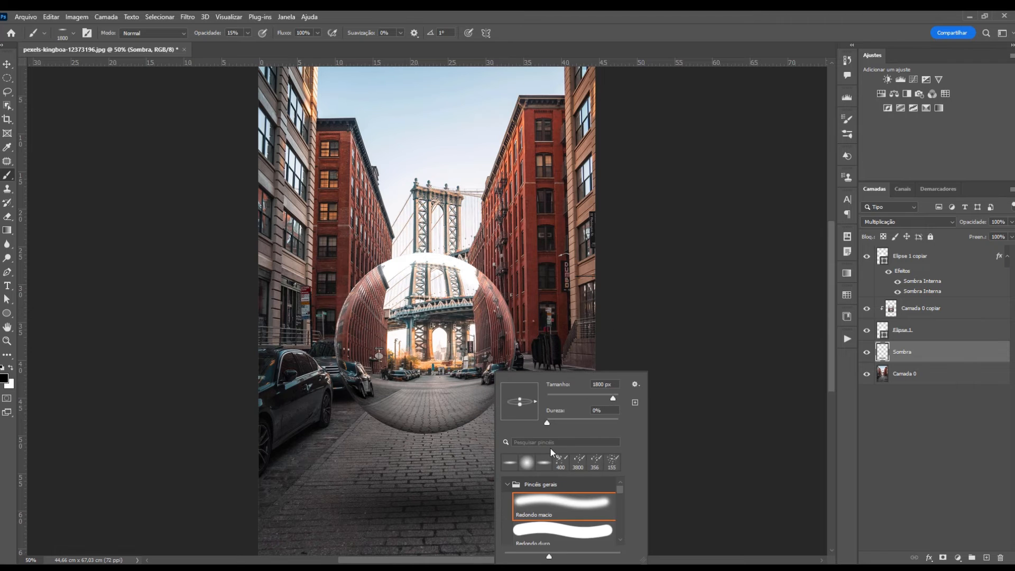
{"action": "left_click", "coordinate": [528, 464]}
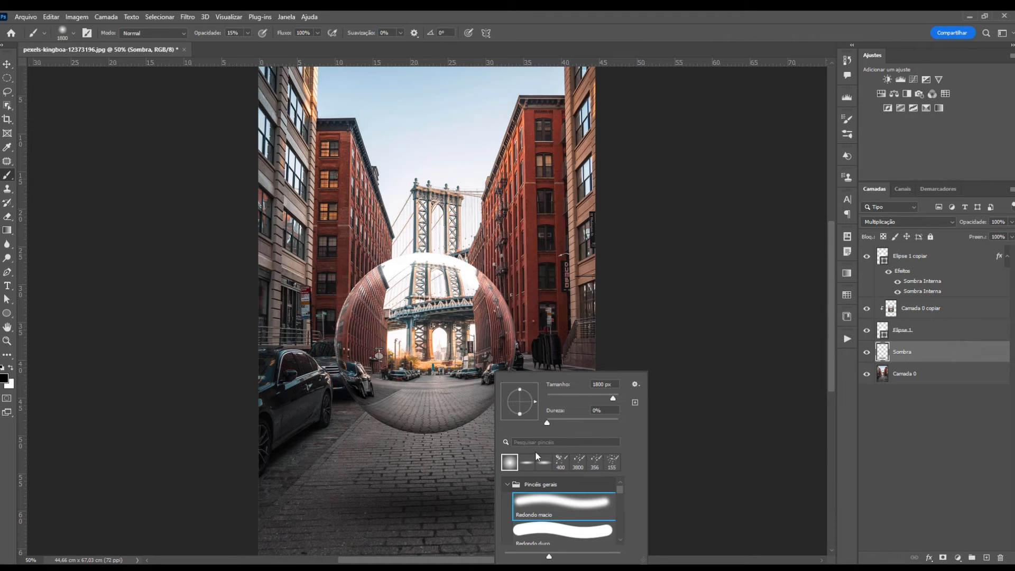
{"action": "left_click", "coordinate": [612, 22]}
{"action": "key", "text": "bracketleft"}
{"action": "key", "text": "bracketleft"}
{"action": "key", "text": "bracketleft"}
{"action": "key", "text": "bracketleft"}
{"action": "key", "text": "bracketleft"}
{"action": "key", "text": "bracketleft"}
{"action": "key", "text": "bracketleft"}
{"action": "key", "text": "bracketleft"}
{"action": "key", "text": "bracketleft"}
{"action": "key", "text": "bracketleft"}
{"action": "key", "text": "bracketleft"}
{"action": "key", "text": "bracketleft"}
{"action": "key", "text": "bracketleft"}
{"action": "key", "text": "bracketleft"}
{"action": "key", "text": "bracketleft"}
{"action": "key", "text": "bracketleft"}
{"action": "key", "text": "bracketleft"}
{"action": "key", "text": "bracketleft"}
{"action": "key", "text": "bracketleft"}
{"action": "key", "text": "bracketleft"}
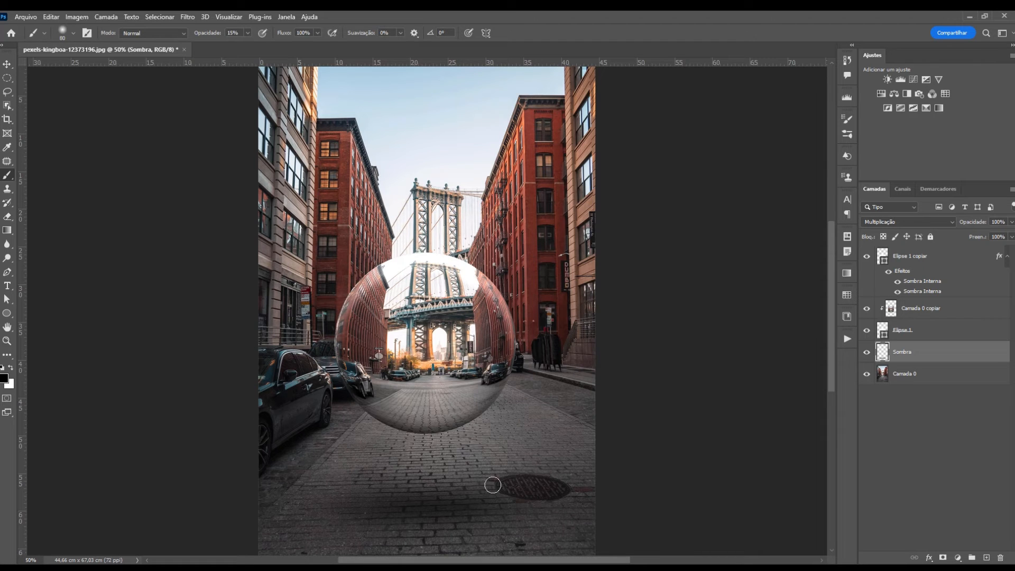
{"action": "left_click", "coordinate": [866, 353], "text": "alt"}
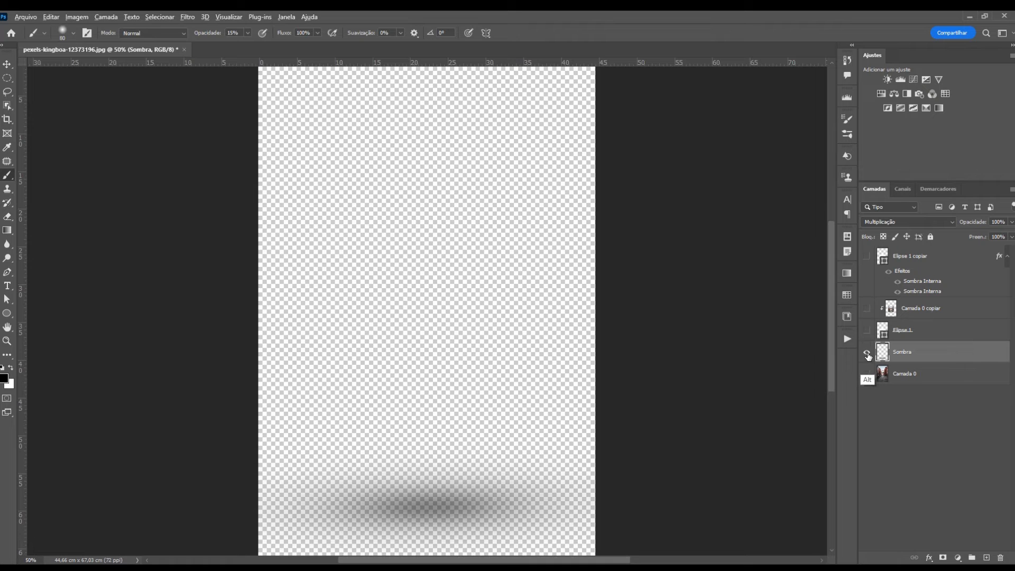
{"action": "left_click", "coordinate": [866, 352], "text": "alt"}
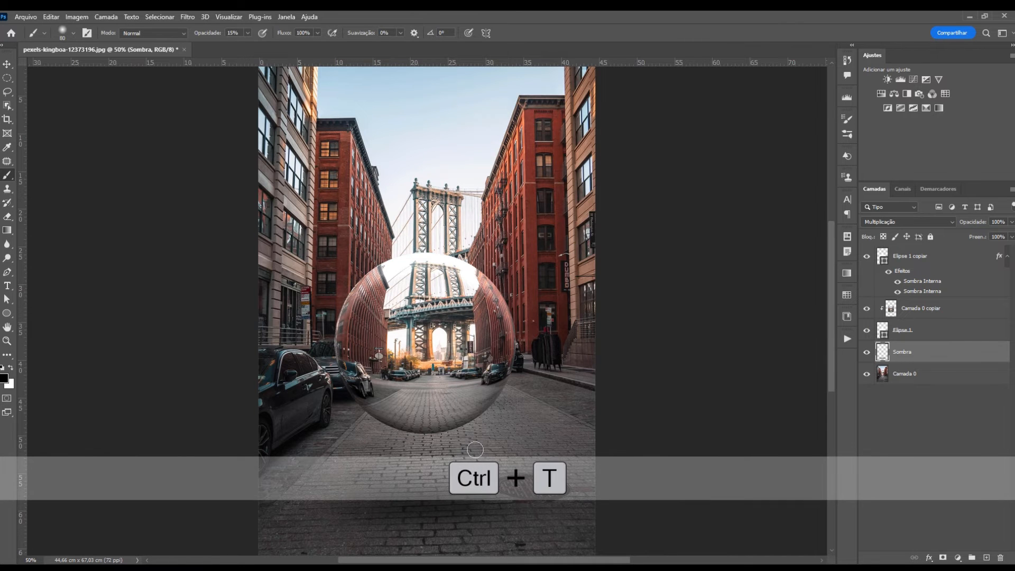
Squash the shadow shorter vertically by dragging its top down with Free Transform
{"action": "key", "text": "ctrl+t"}
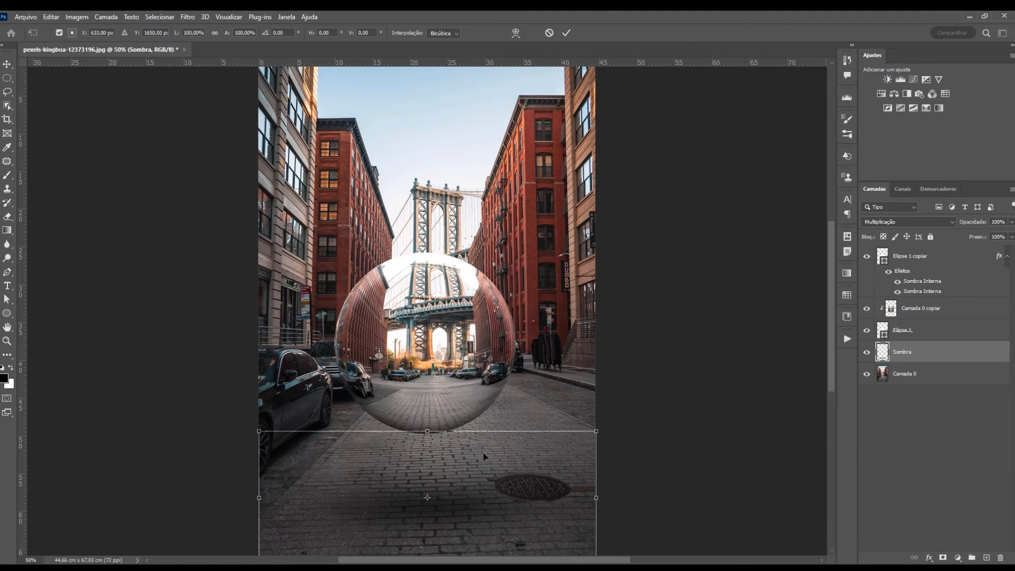
{"action": "key", "text": "ctrl+minus"}
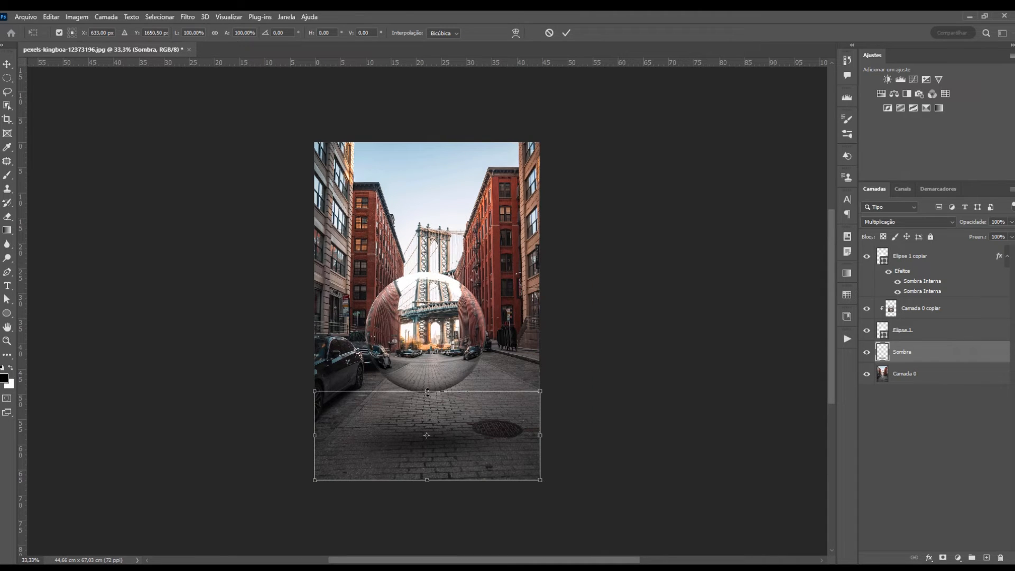
{"action": "mouse_move", "coordinate": [428, 392]}
{"action": "left_mouse_down"}
{"action": "mouse_move", "coordinate": [431, 417]}
{"action": "mouse_move", "coordinate": [432, 404]}
{"action": "left_mouse_up"}
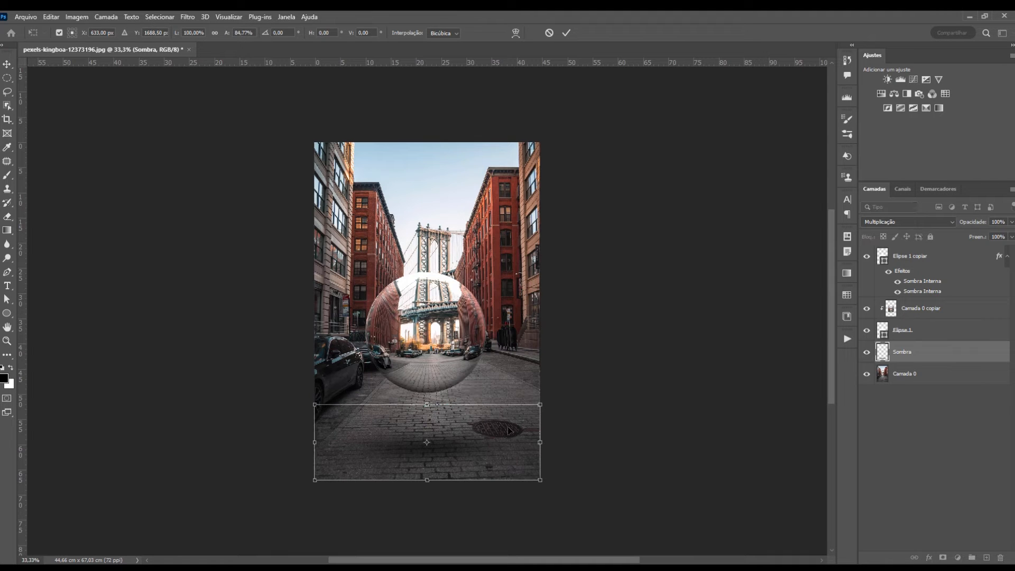
{"action": "key", "text": "Return"}
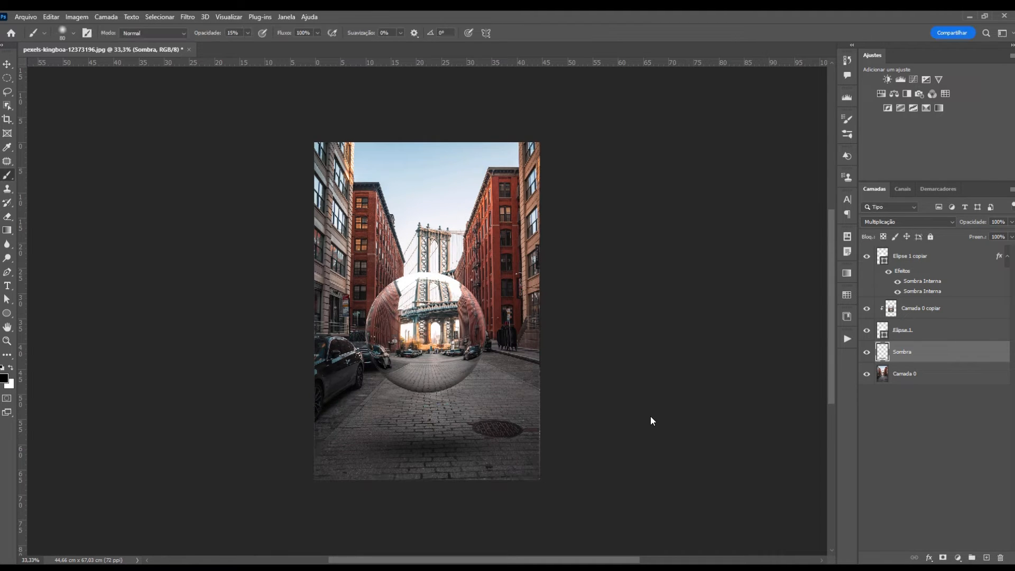
Set the Sombra layer to 60% opacity and display only the Camada 0 street photo
{"action": "key", "text": "ctrl+plus"}
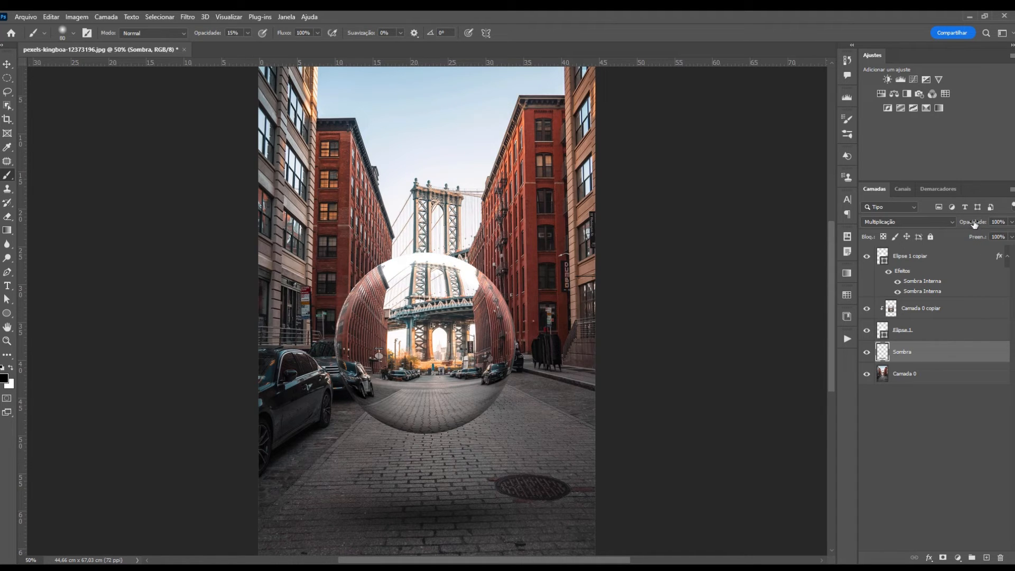
{"action": "left_click_drag", "start_coordinate": [974, 224], "coordinate": [976, 224]}
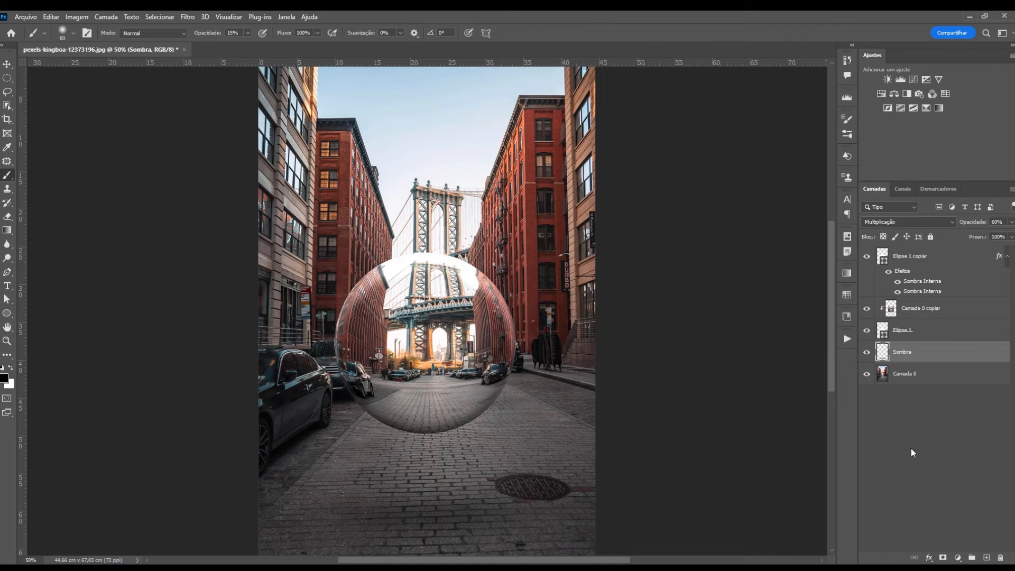
{"action": "left_click", "coordinate": [866, 374], "text": "alt"}
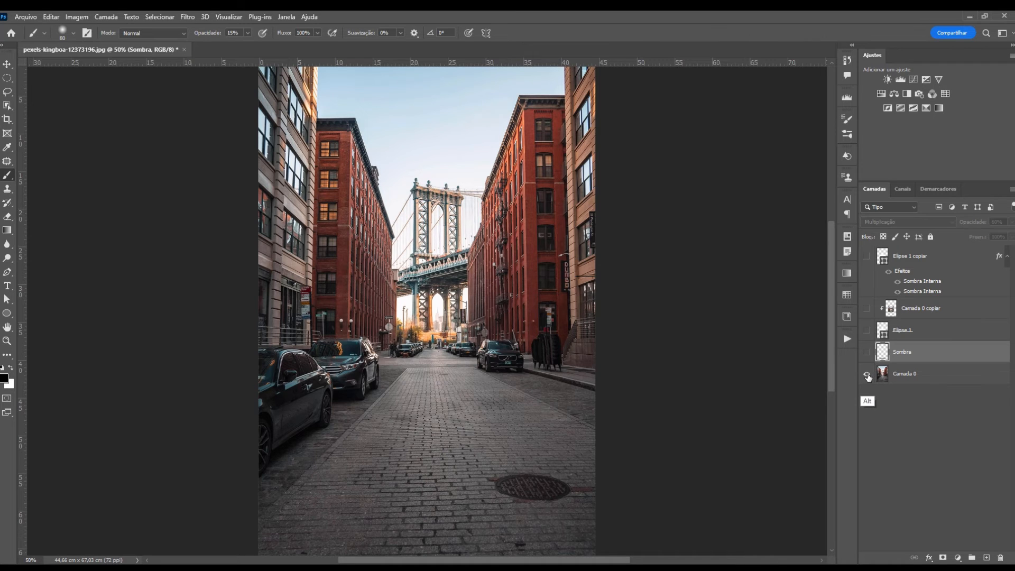
Restore all layers, duplicate Elipse 1 copiar, and clear the copy's layer style
{"action": "left_click", "coordinate": [866, 375], "text": "alt"}
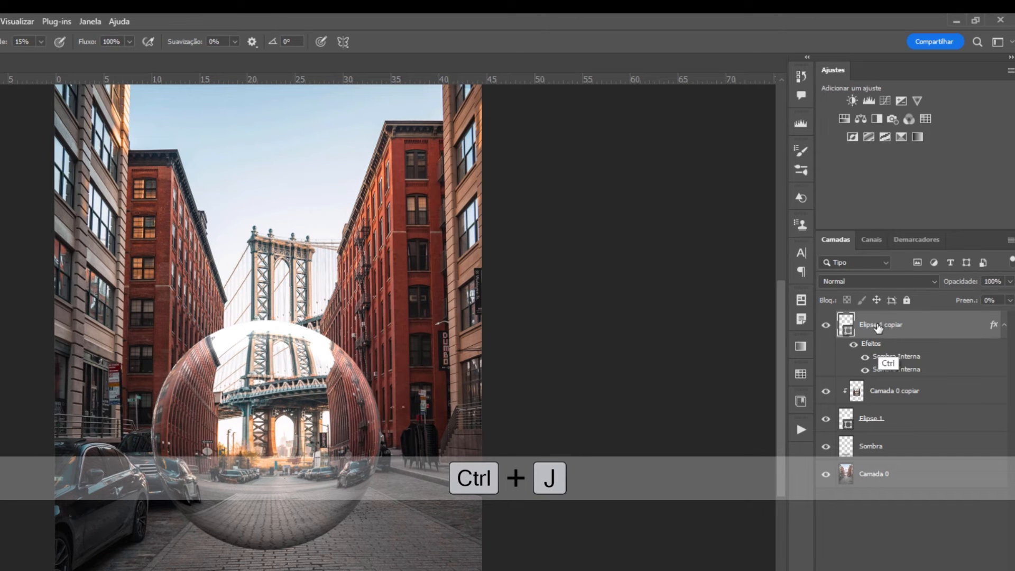
{"action": "key", "text": "ctrl+j"}
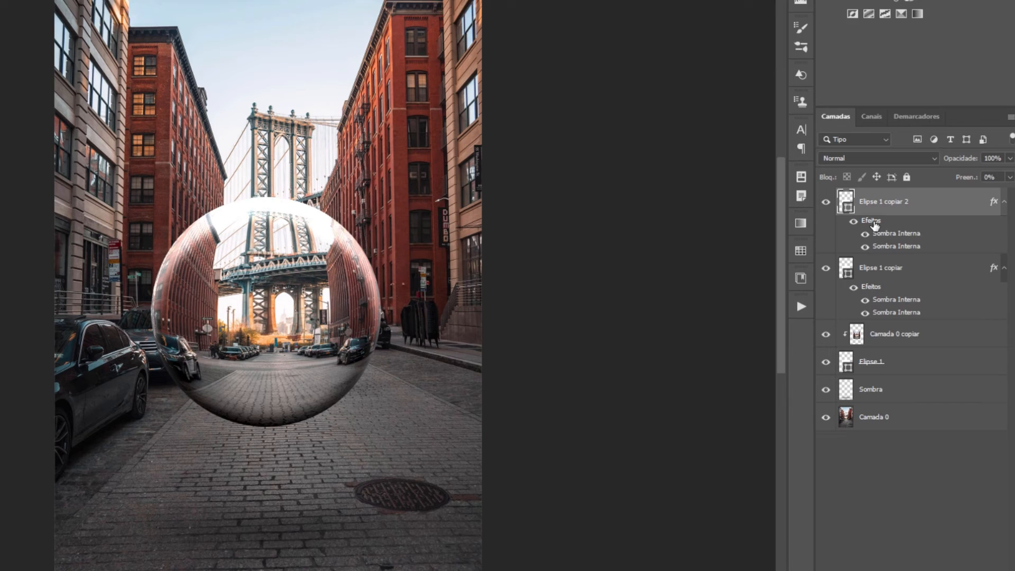
{"action": "right_click", "coordinate": [874, 224]}
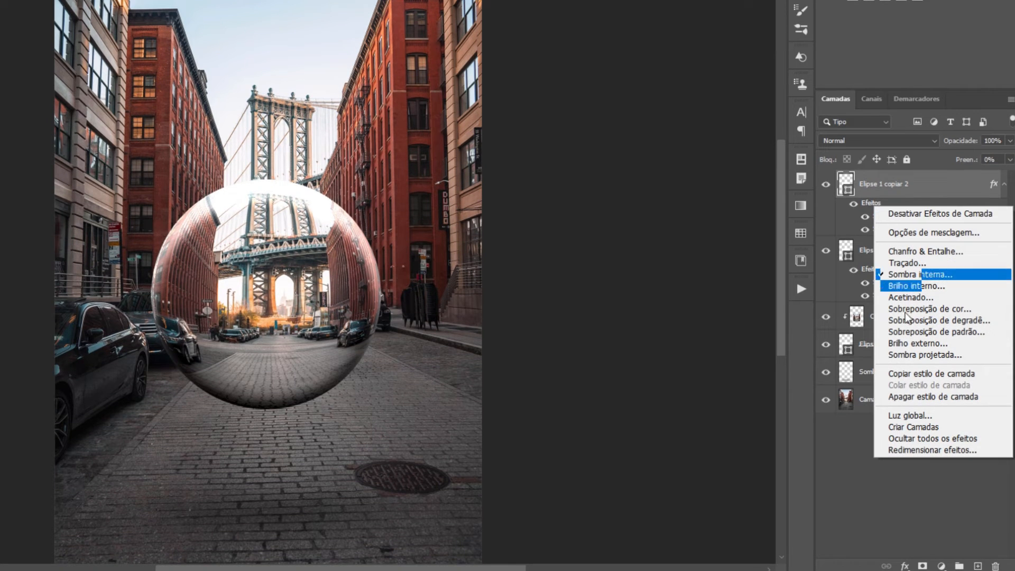
{"action": "left_click", "coordinate": [925, 397]}
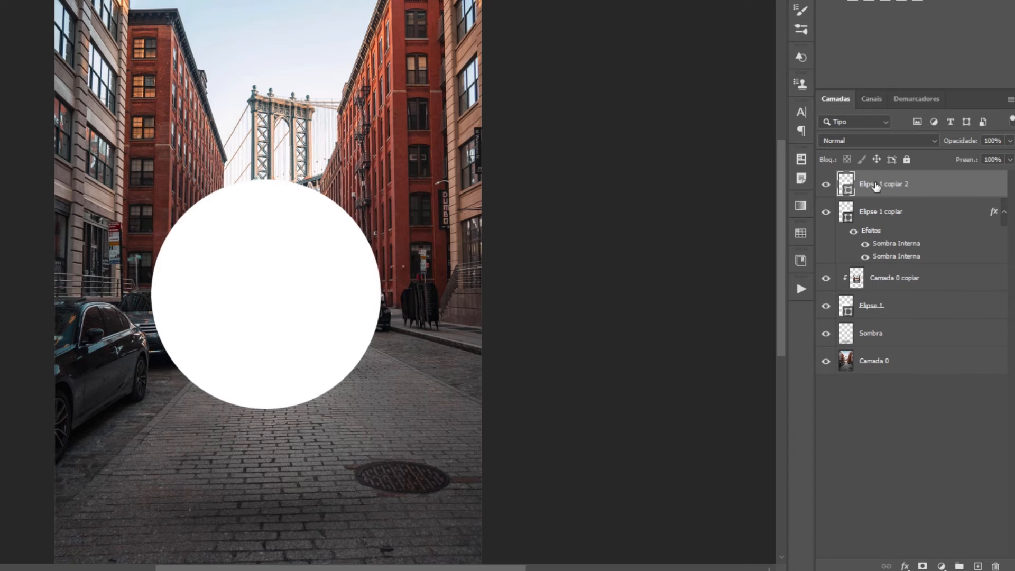
Set the copy's blend mode to Luz Brilhante with 15% fill
{"action": "left_click", "coordinate": [882, 141]}
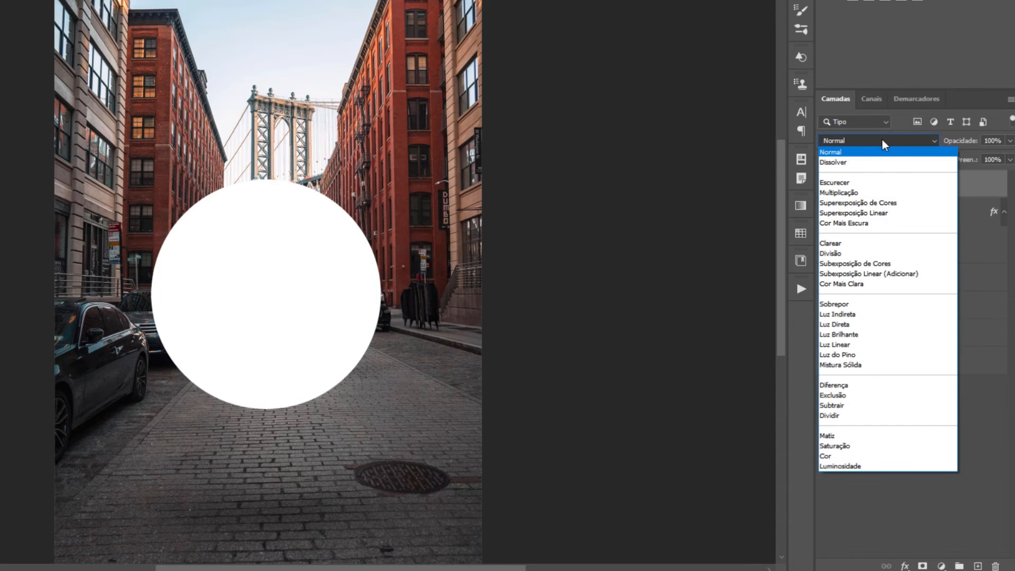
{"action": "left_click", "coordinate": [850, 335]}
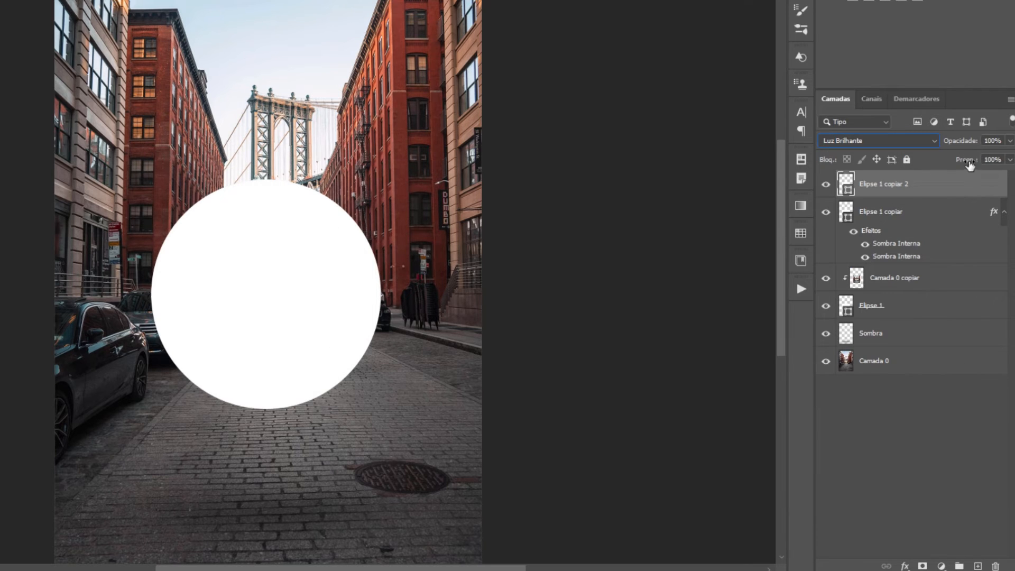
{"action": "left_click_drag", "start_coordinate": [968, 165], "coordinate": [967, 164]}
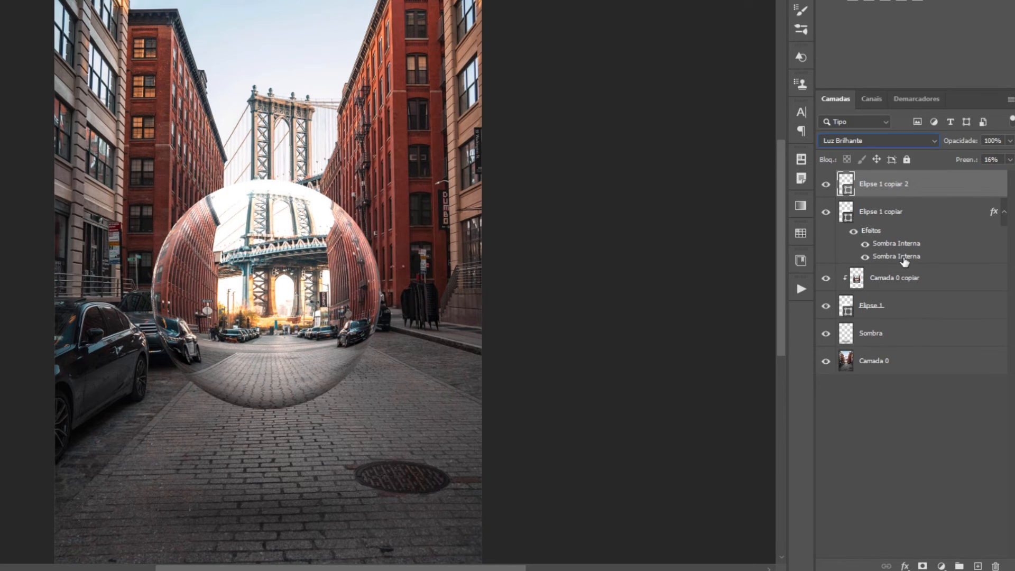
{"action": "left_click", "coordinate": [995, 159]}
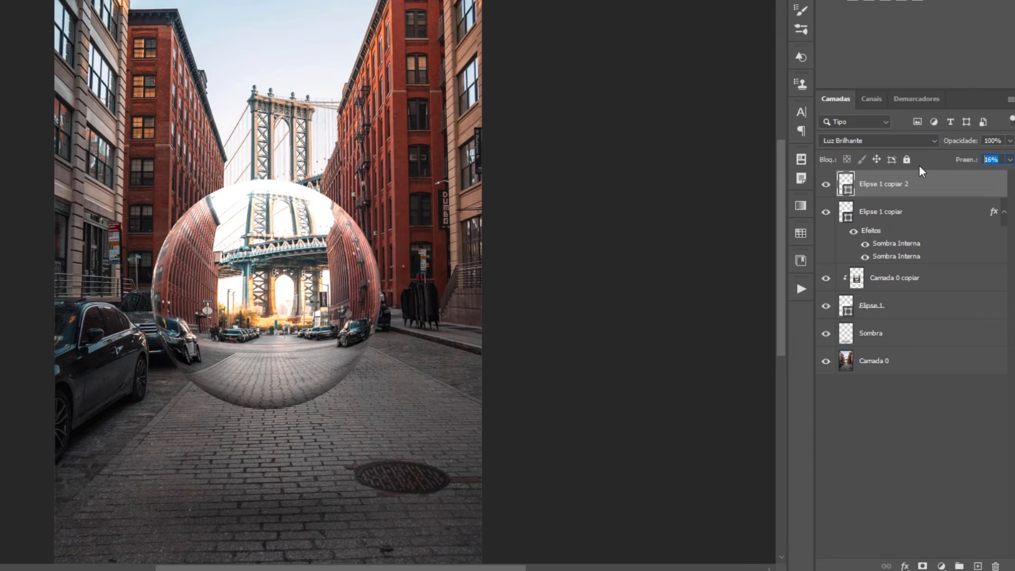
{"action": "type", "text": "15"}
{"action": "left_click", "coordinate": [826, 185]}
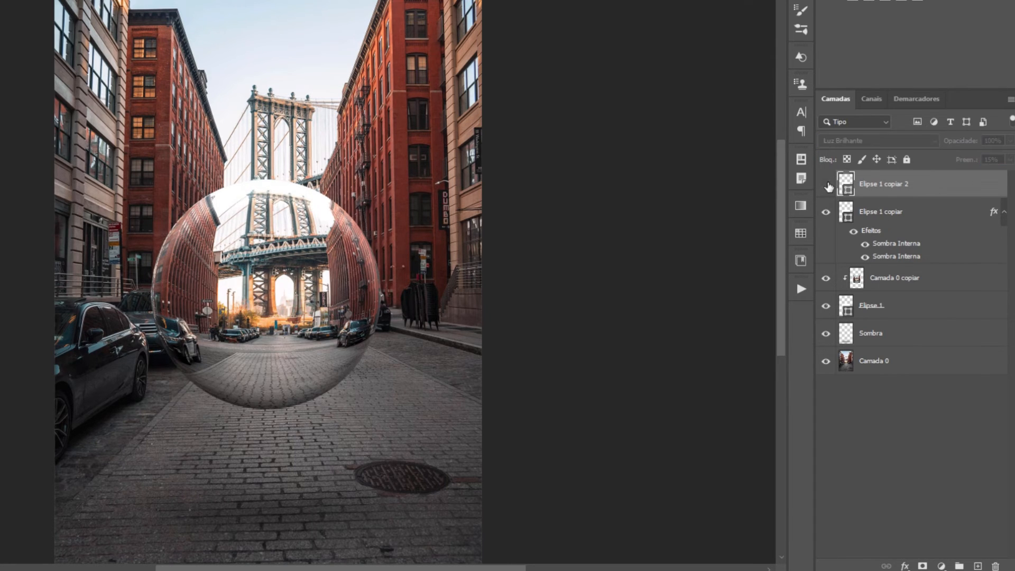
{"action": "left_click", "coordinate": [826, 185]}
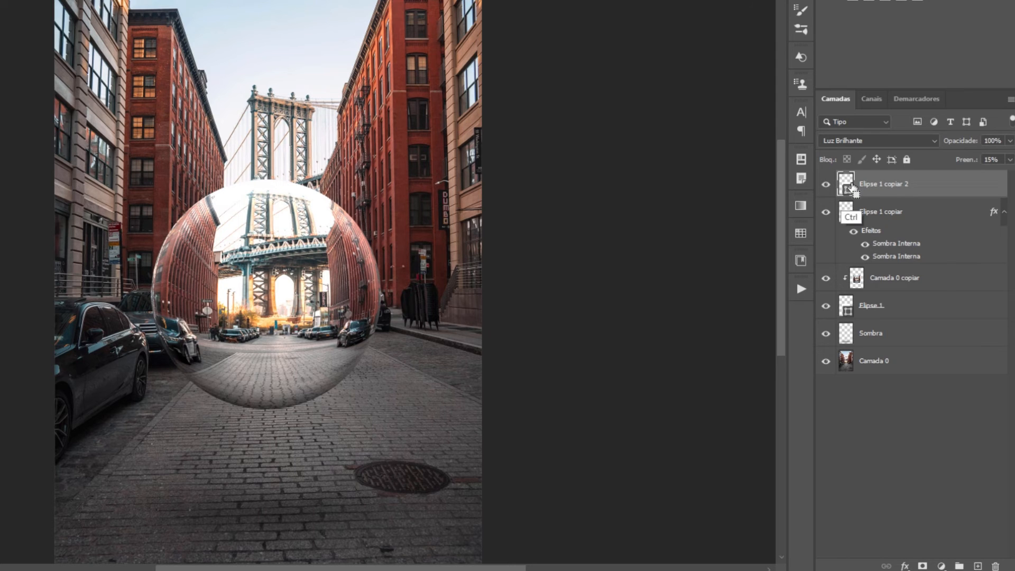
Transform the bright copy to 50% height and about 70.59% width over the sphere's upper part
{"action": "key", "text": "ctrl+t"}
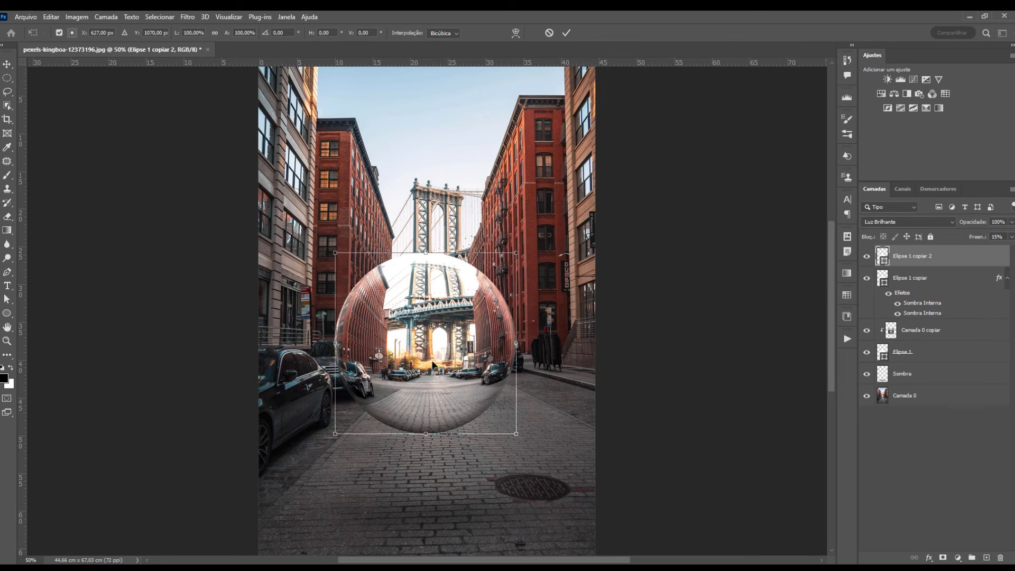
{"action": "left_click_drag", "start_coordinate": [425, 434], "coordinate": [431, 344]}
{"action": "key", "text": "alt"}
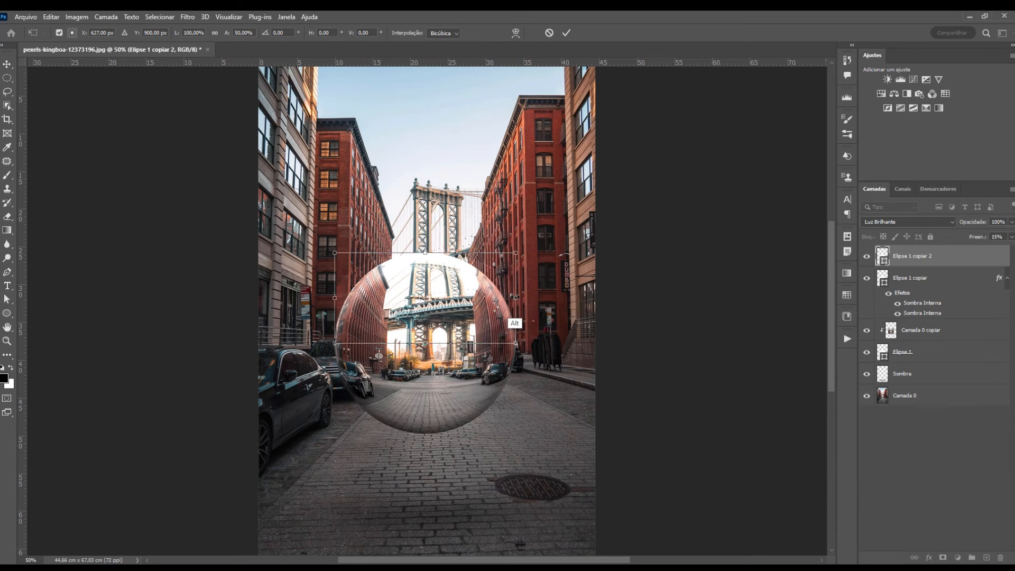
{"action": "left_click_drag", "start_coordinate": [514, 297], "coordinate": [486, 301]}
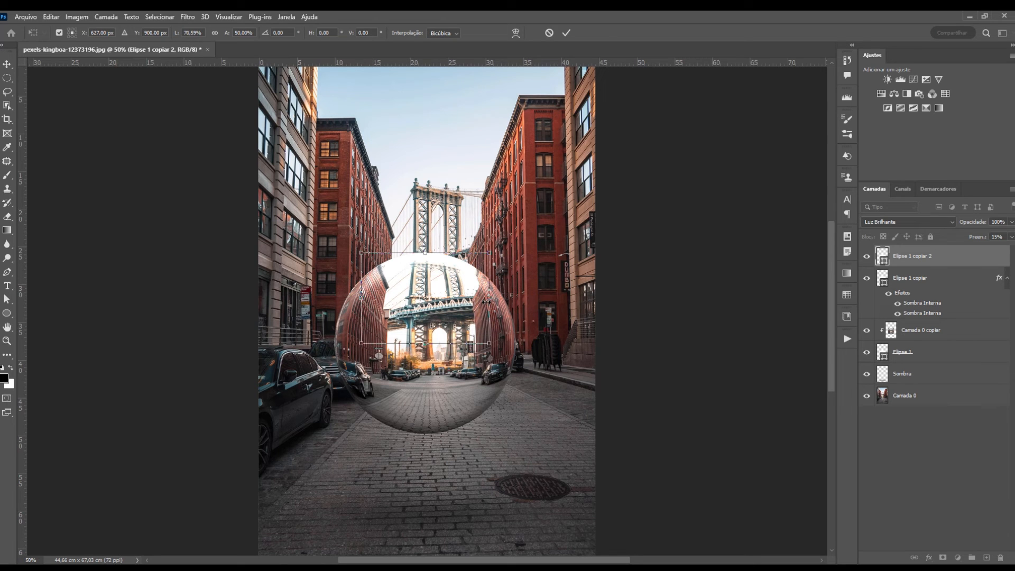
{"action": "key", "text": "Return"}
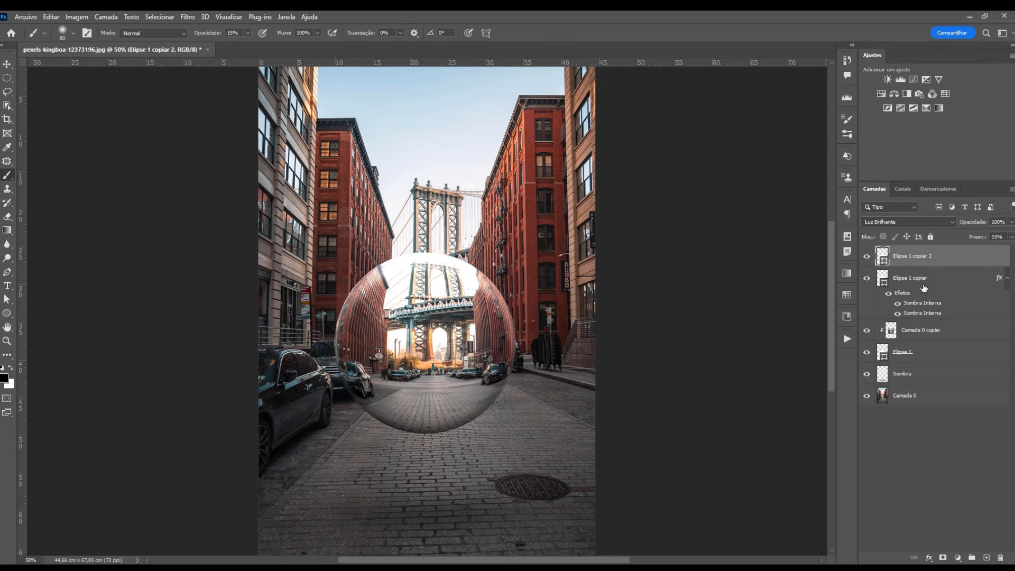
Select the Gradient tool and choose the Foreground to Transparent preset in the Gradient Editor
{"action": "left_click", "coordinate": [867, 257]}
{"action": "left_click", "coordinate": [867, 256]}
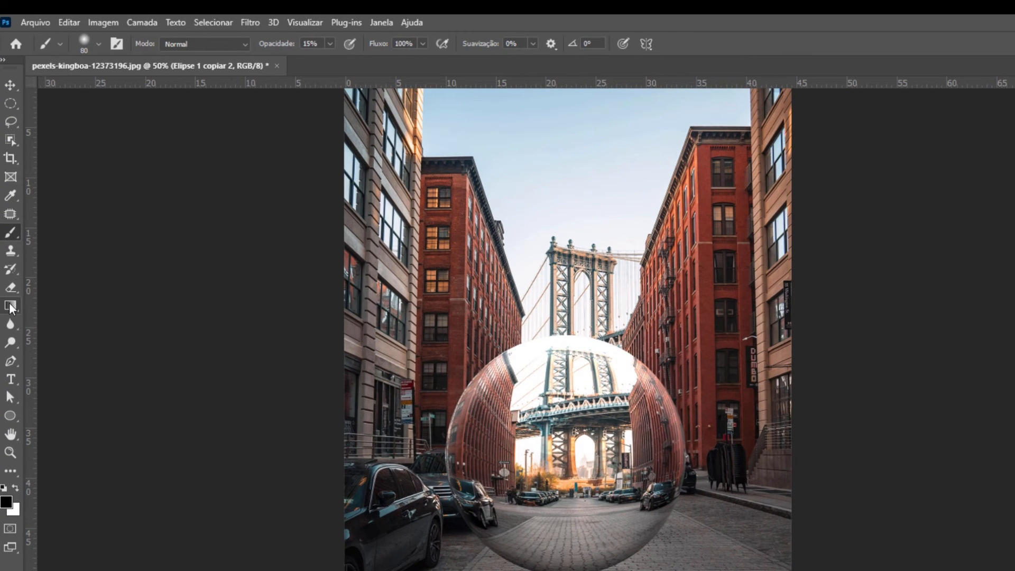
{"action": "left_click", "coordinate": [11, 304]}
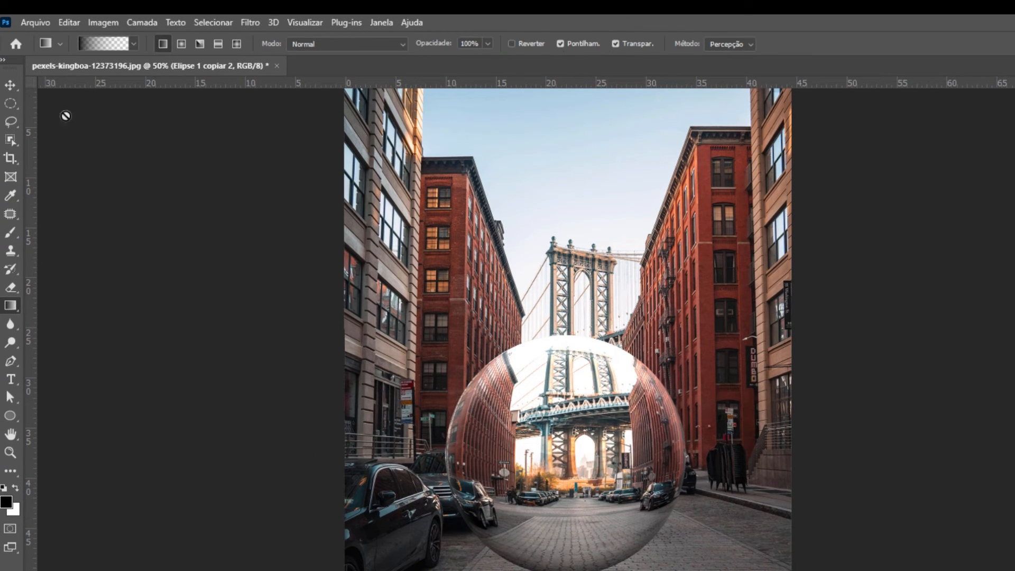
{"action": "left_click", "coordinate": [103, 45]}
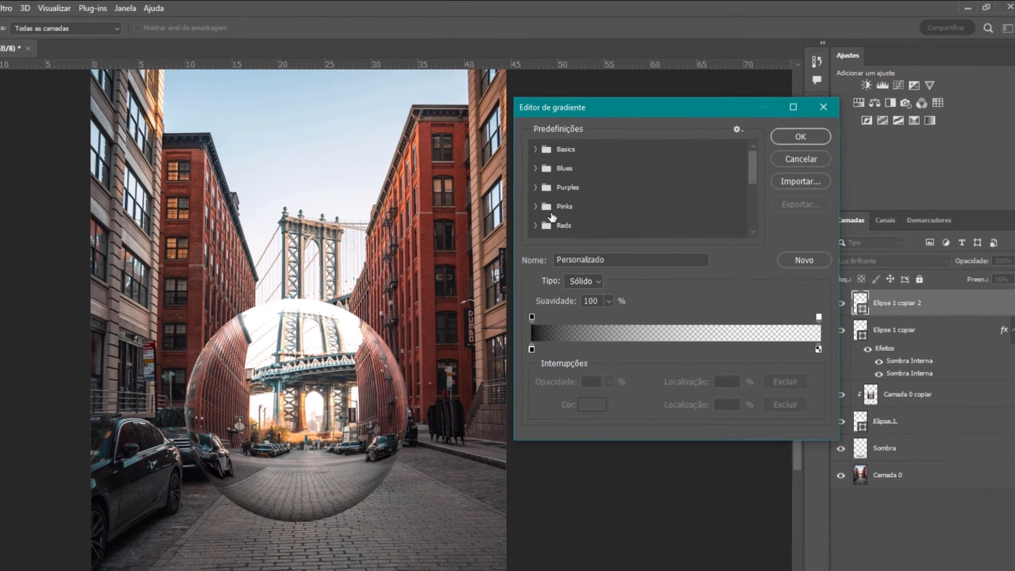
{"action": "left_click", "coordinate": [525, 150]}
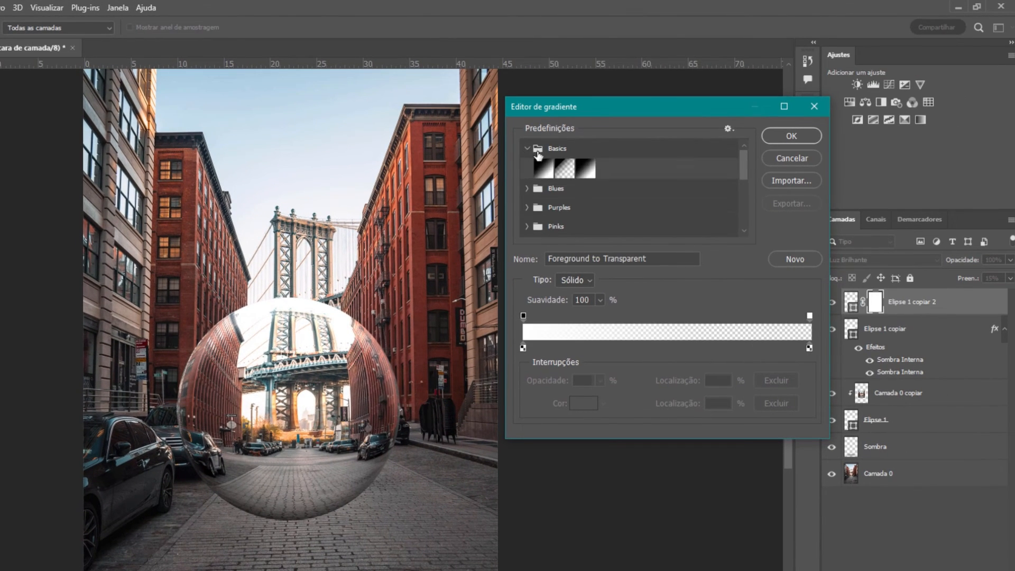
{"action": "left_click", "coordinate": [563, 169]}
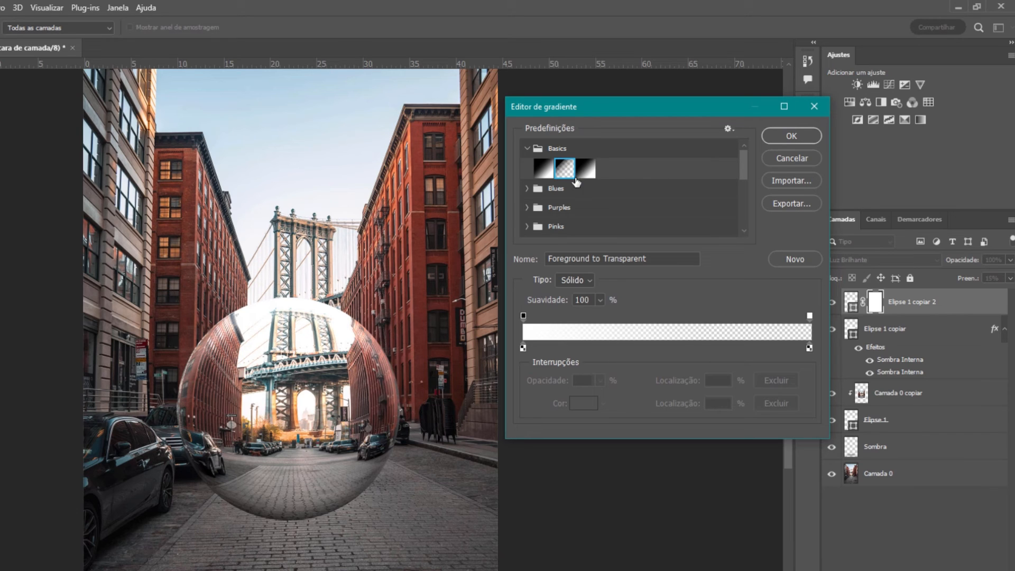
Make the gradient's left stop black and confirm the black-to-transparent gradient
{"action": "left_click", "coordinate": [522, 348]}
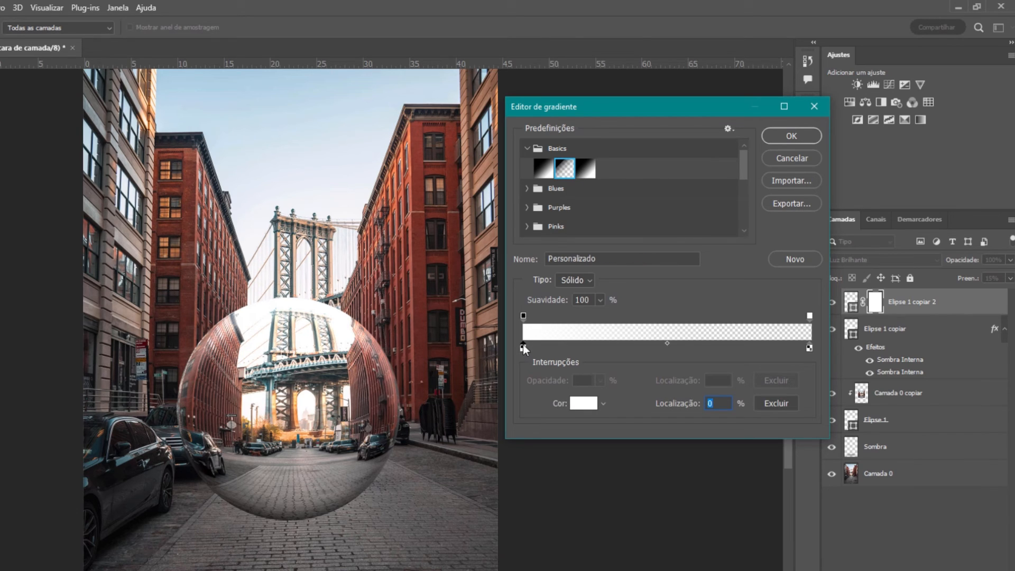
{"action": "left_click", "coordinate": [578, 403]}
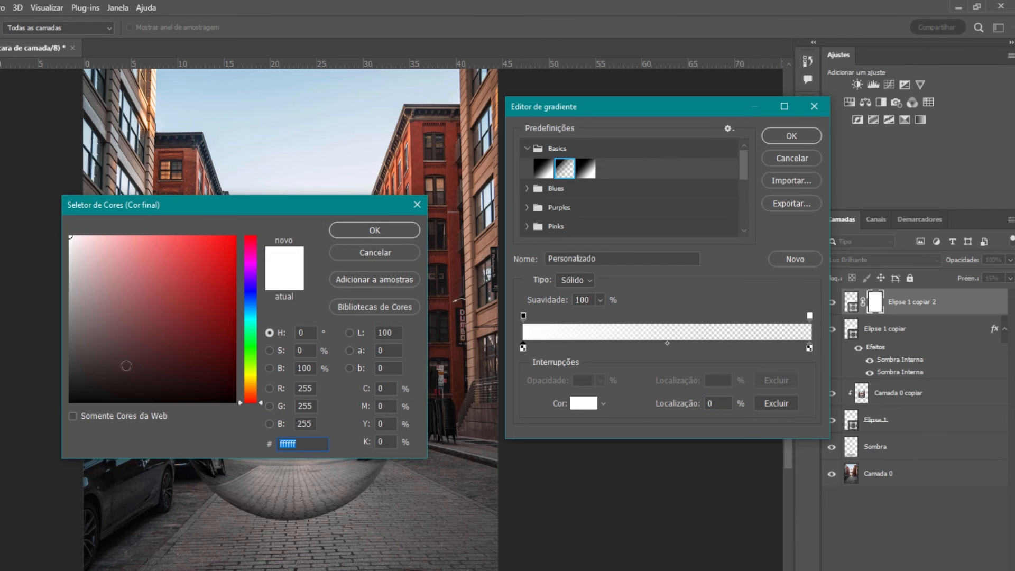
{"action": "left_click_drag", "start_coordinate": [126, 366], "coordinate": [50, 419]}
{"action": "left_click", "coordinate": [348, 231]}
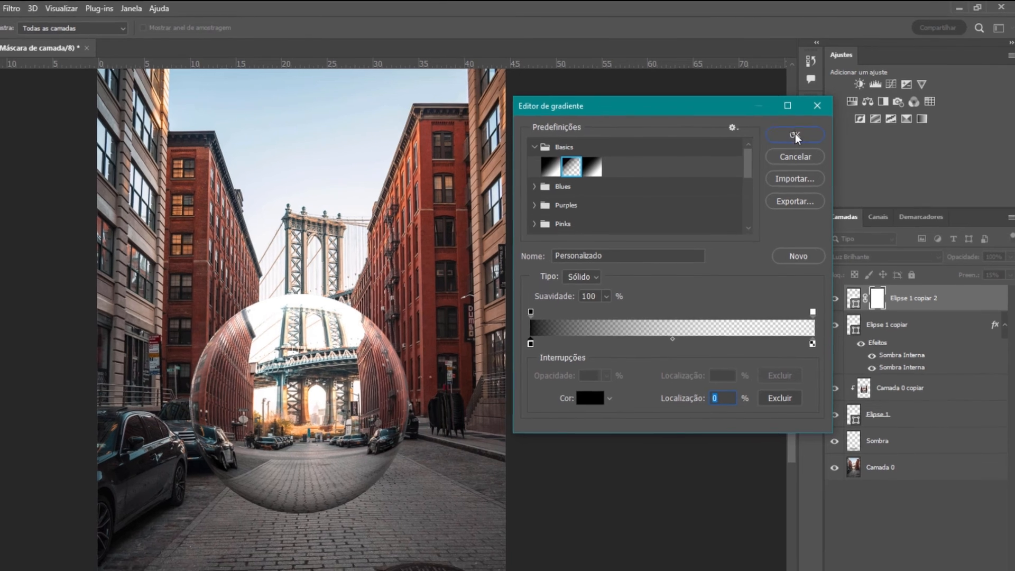
{"action": "left_click", "coordinate": [792, 136]}
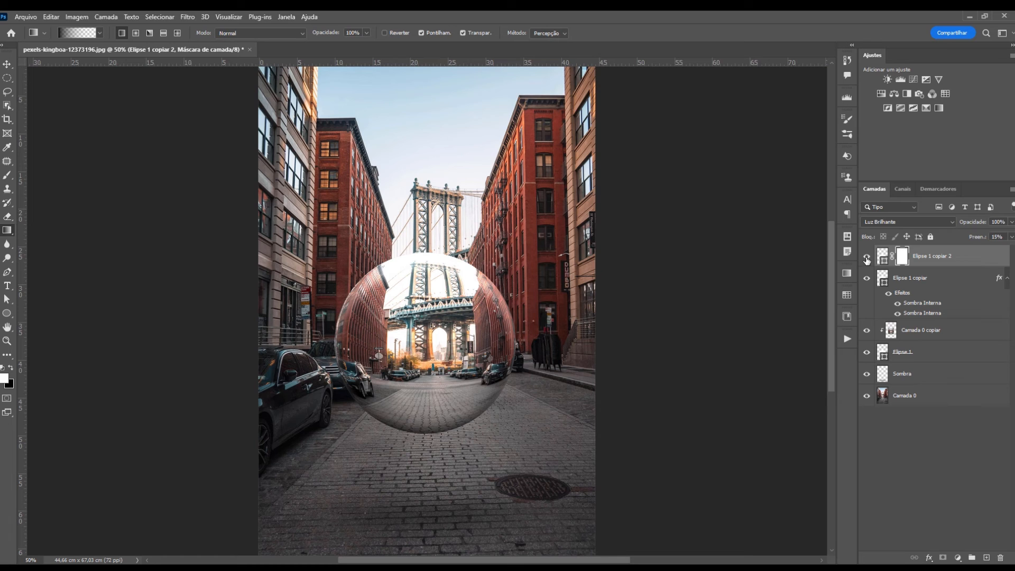
Draw a vertical gradient on the Elipse 1 copiar 2 mask from below the sphere to its top, then inspect the mask
{"action": "left_click", "coordinate": [867, 257]}
{"action": "left_click", "coordinate": [866, 257]}
{"action": "key", "text": "shift"}
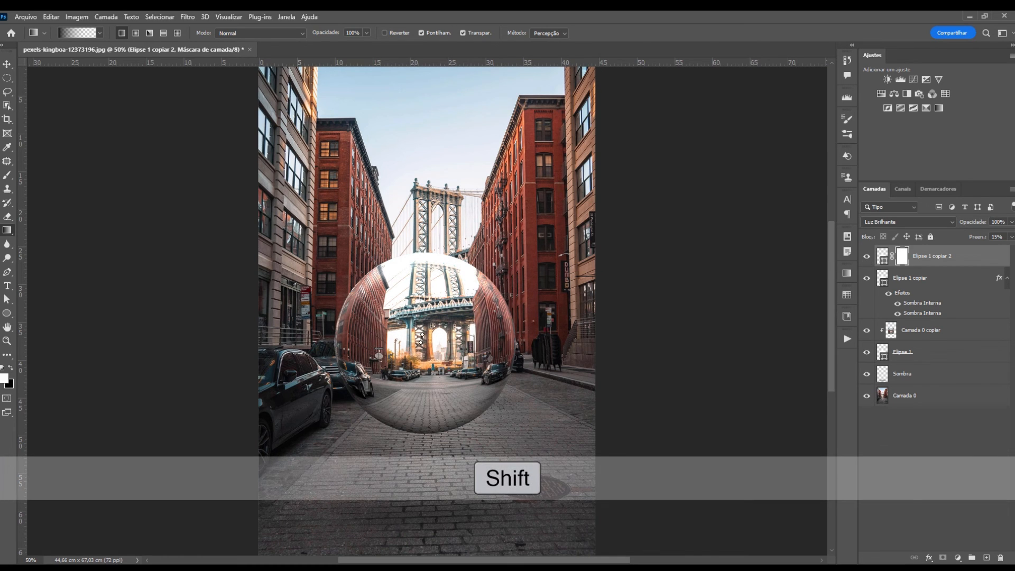
{"action": "left_click_drag", "start_coordinate": [422, 341], "coordinate": [422, 254]}
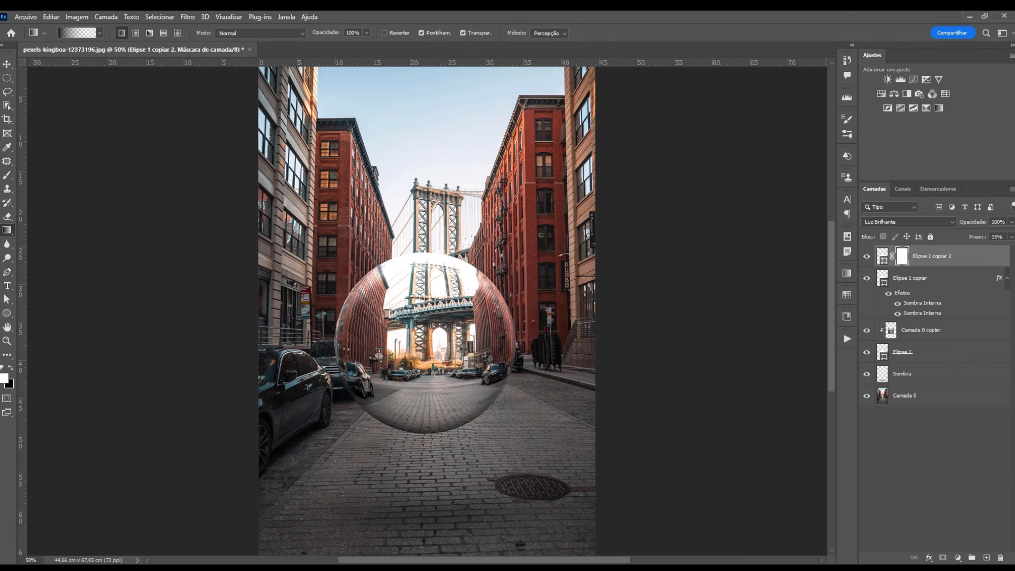
{"action": "left_click_drag", "start_coordinate": [424, 345], "coordinate": [424, 253]}
{"action": "left_click", "coordinate": [902, 256], "text": "alt"}
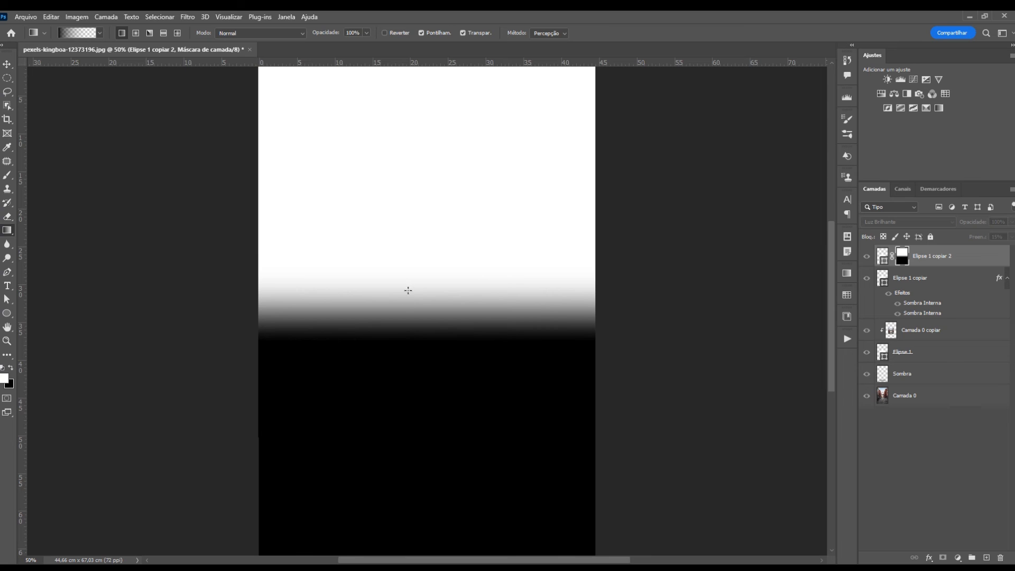
{"action": "left_click", "coordinate": [902, 256], "text": "alt"}
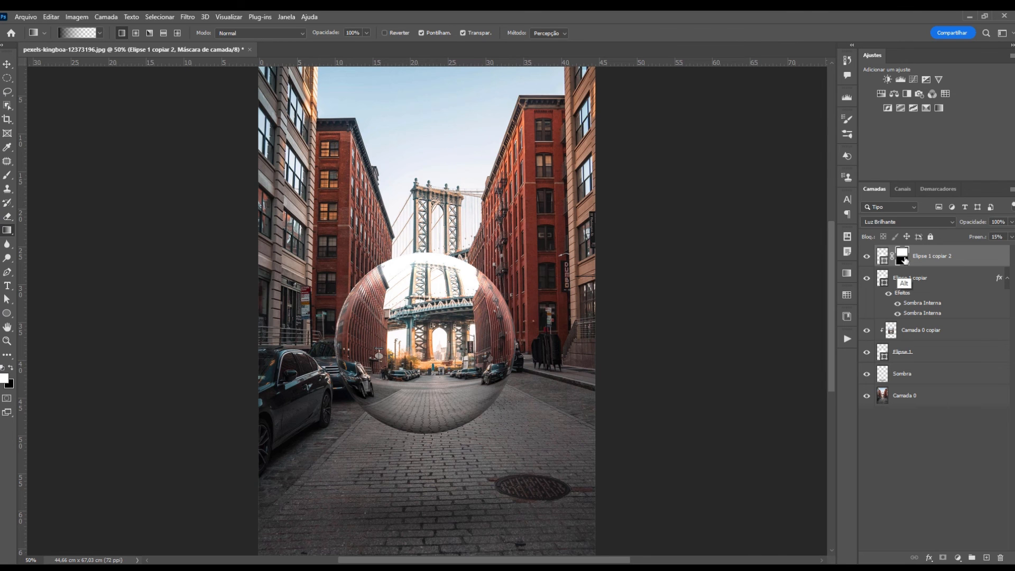
{"action": "left_click", "coordinate": [867, 260]}
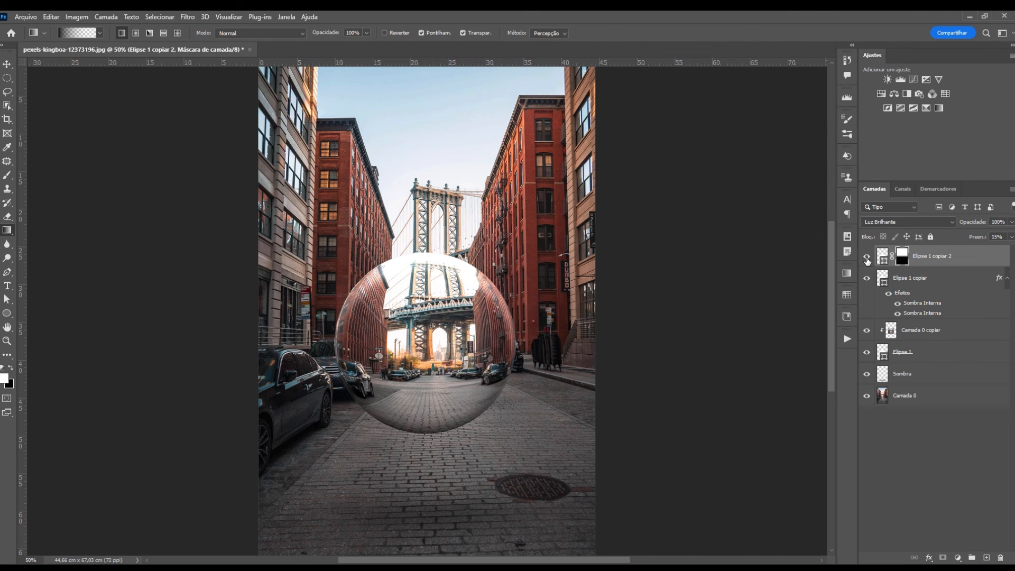